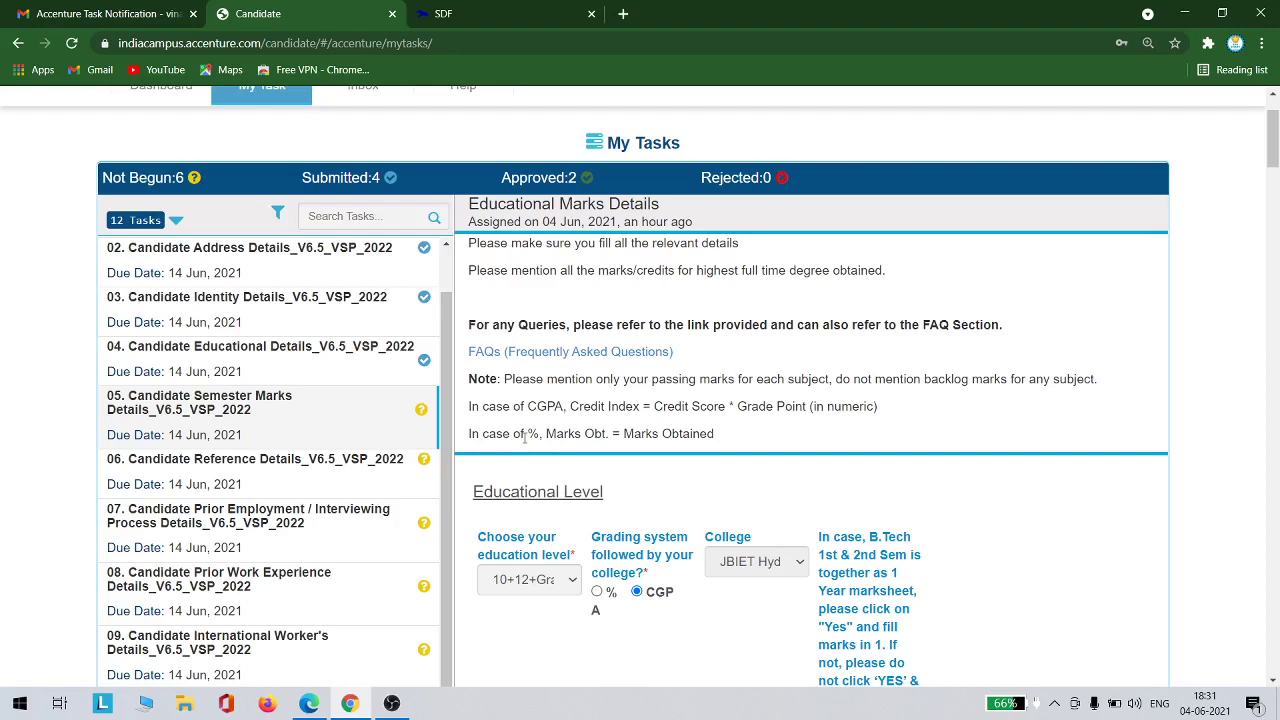
Scroll the Educational Marks Details form down to the nine Semester 1 subject rows
scroll(512, 352, "up", 1)
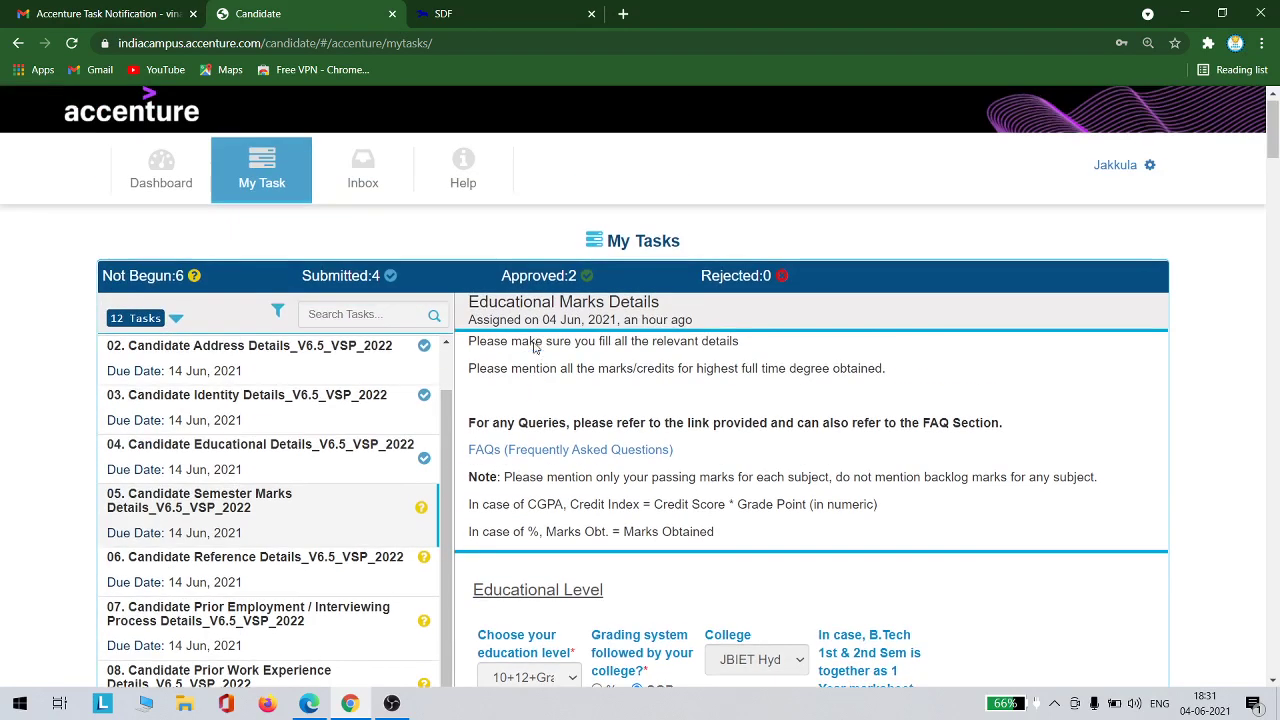
scroll(690, 226, "down", 1)
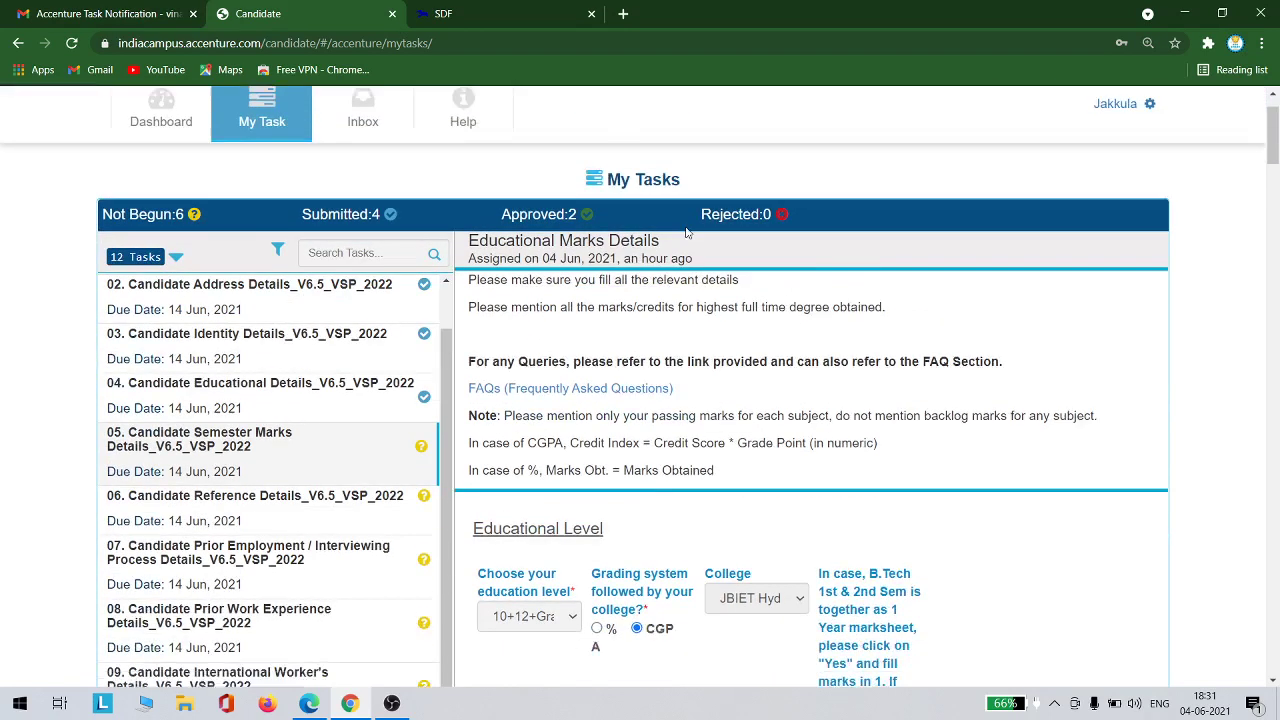
scroll(690, 226, "down", 1)
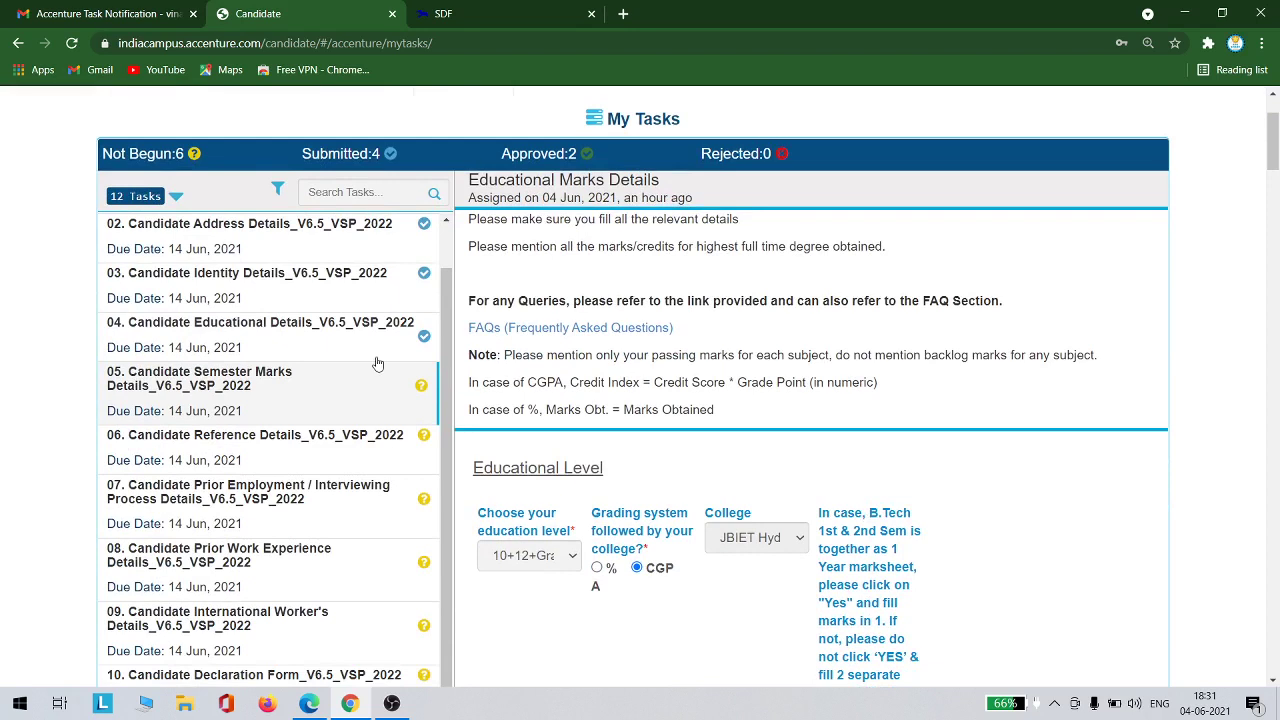
scroll(583, 433, "down", 1)
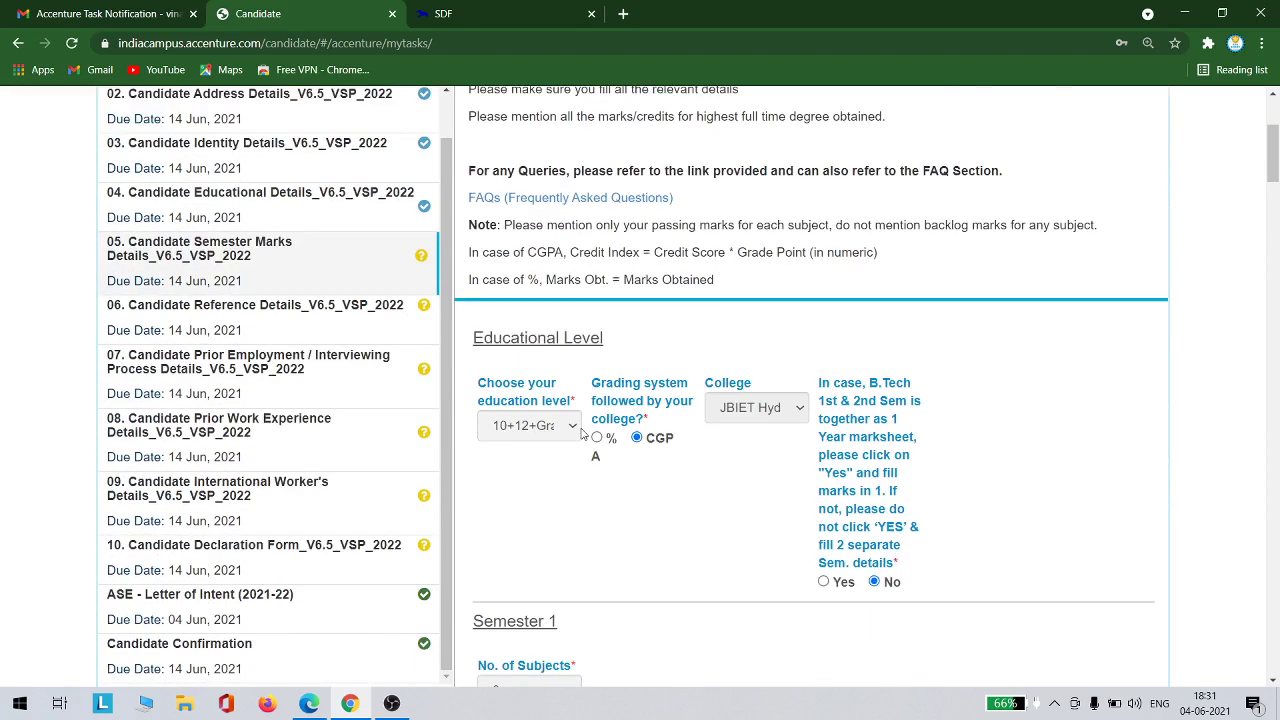
scroll(402, 521, "down", 1)
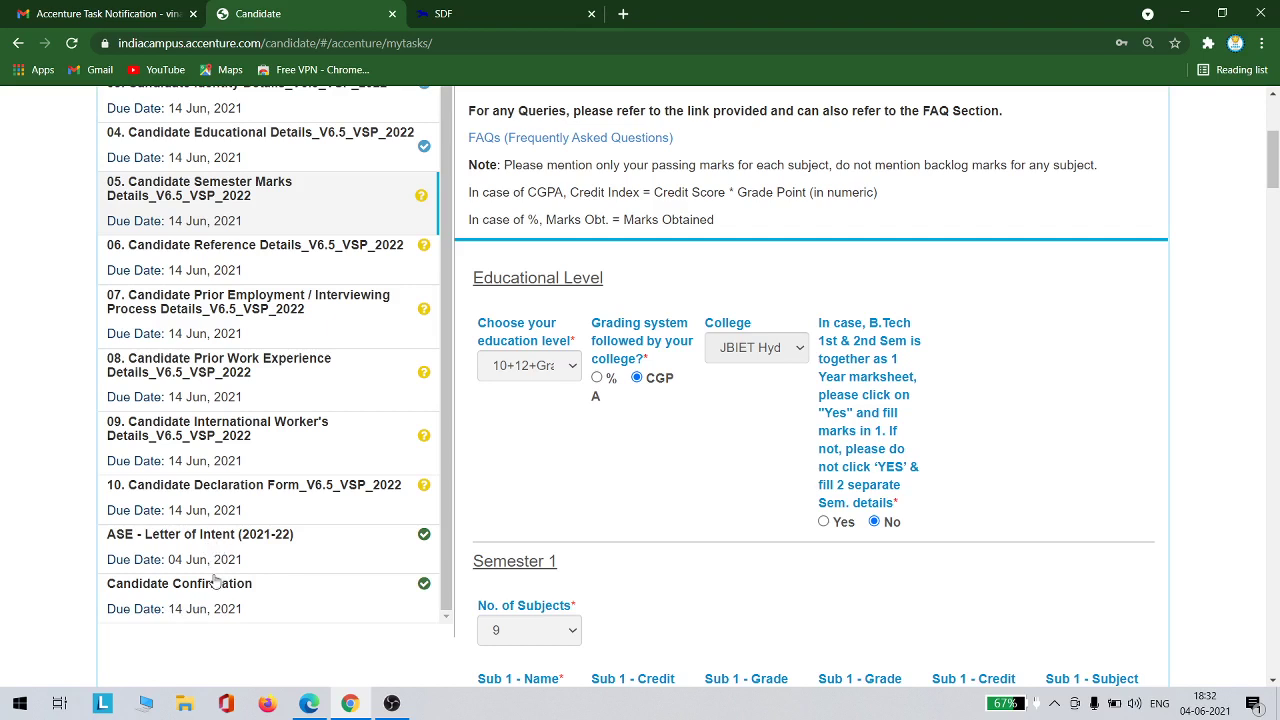
scroll(351, 420, "up", 5)
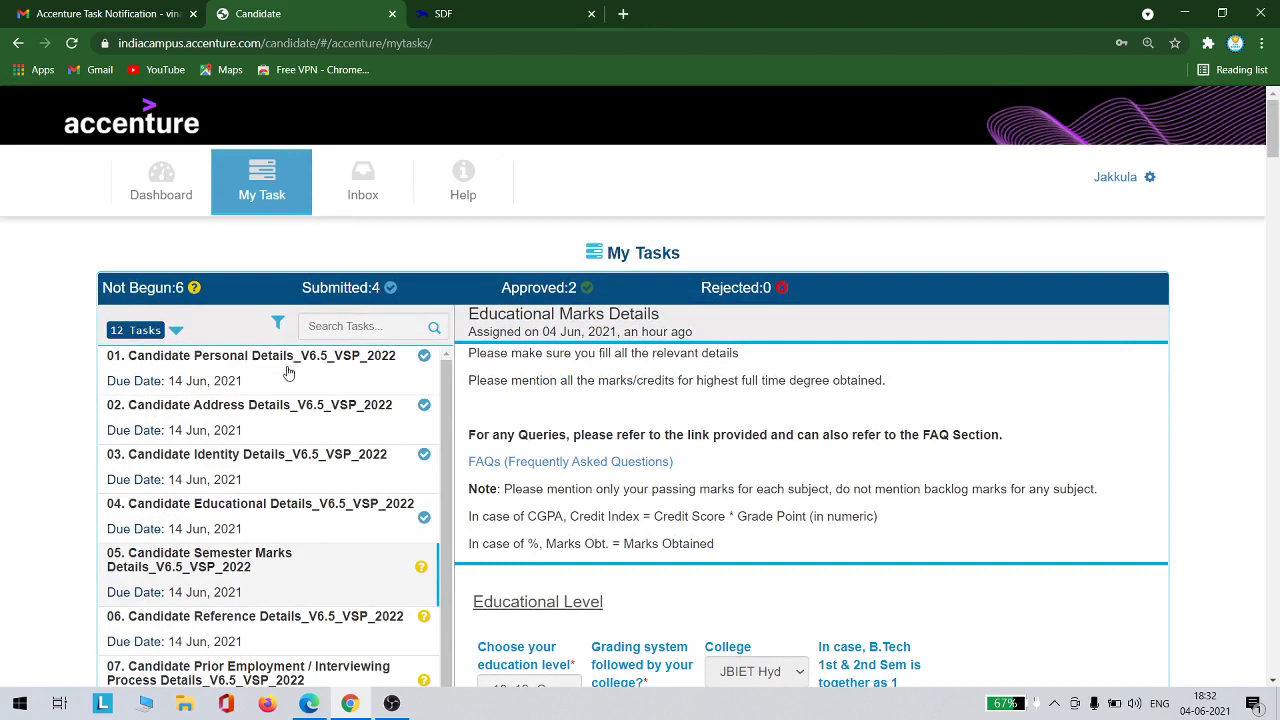
scroll(290, 505, "down", 1)
scroll(290, 505, "down", 2)
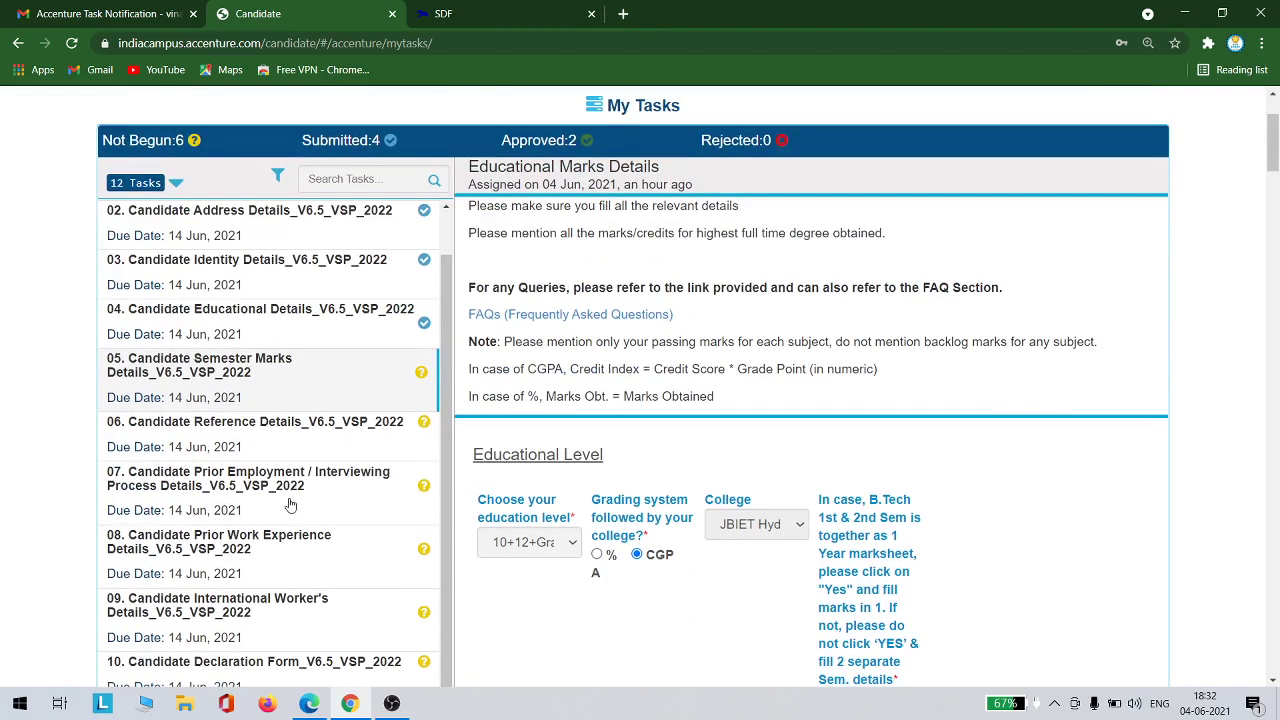
scroll(290, 505, "down", 3)
scroll(286, 500, "up", 5)
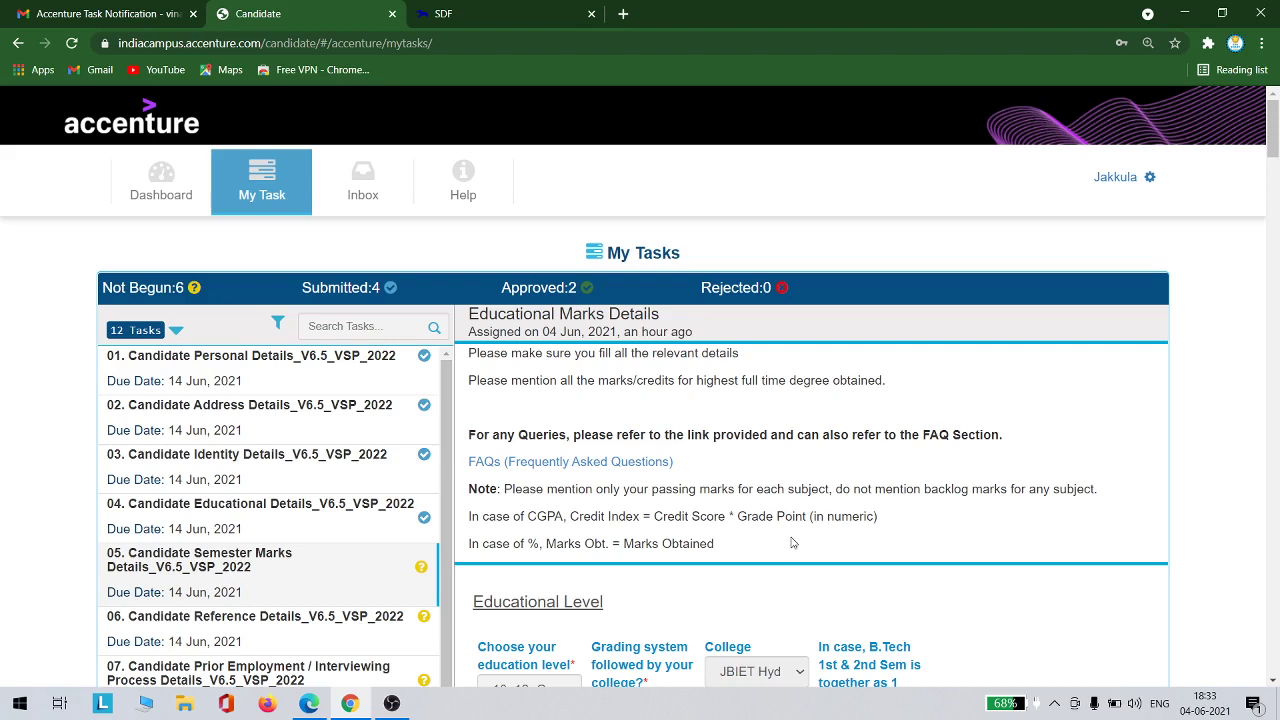
scroll(768, 488, "down", 7)
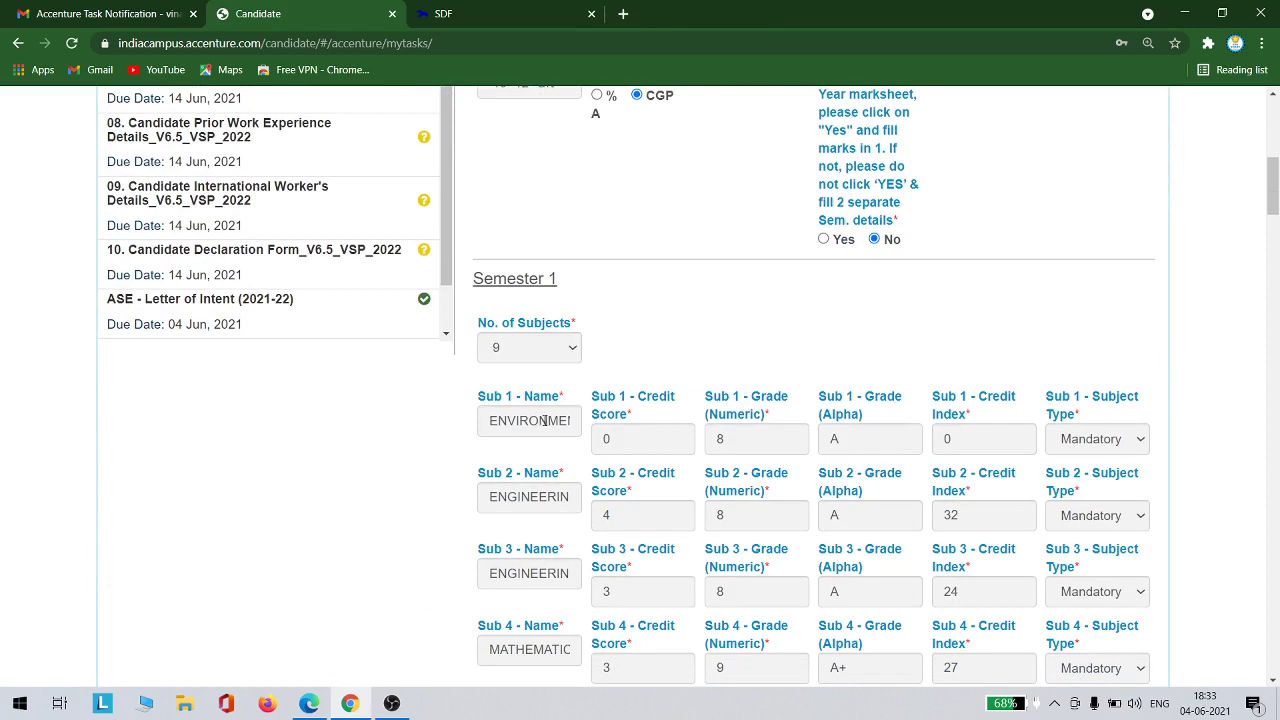
scroll(542, 422, "down", 1)
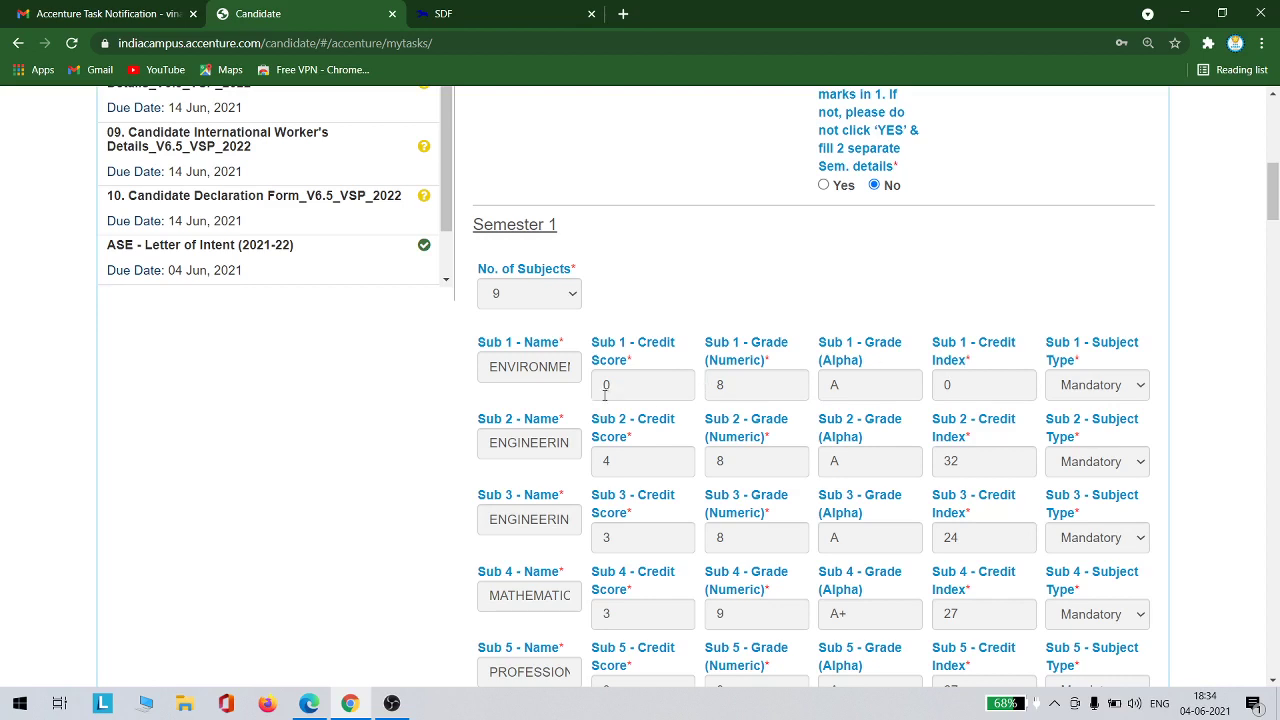
Give Semester 1's first subject credit score 0 and numeric grade 8, making its credit index 0
left_click(738, 386)
key("BackSpace")
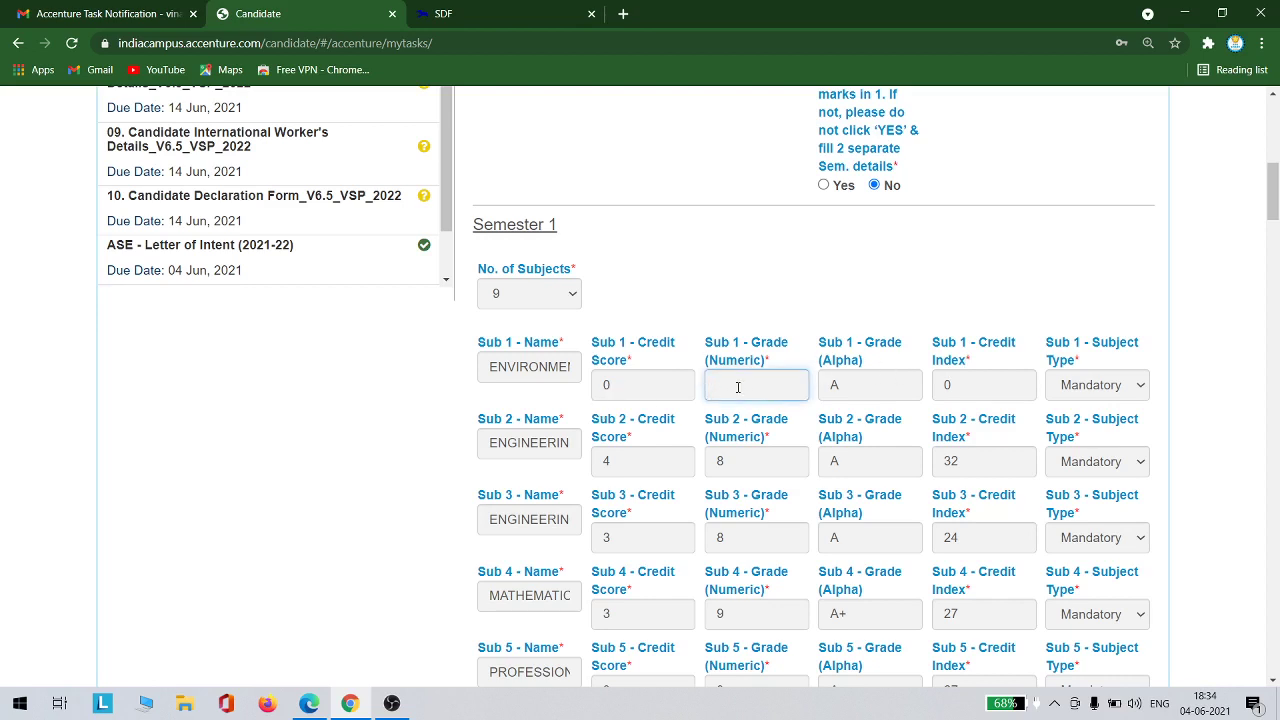
left_click(610, 386)
key("BackSpace")
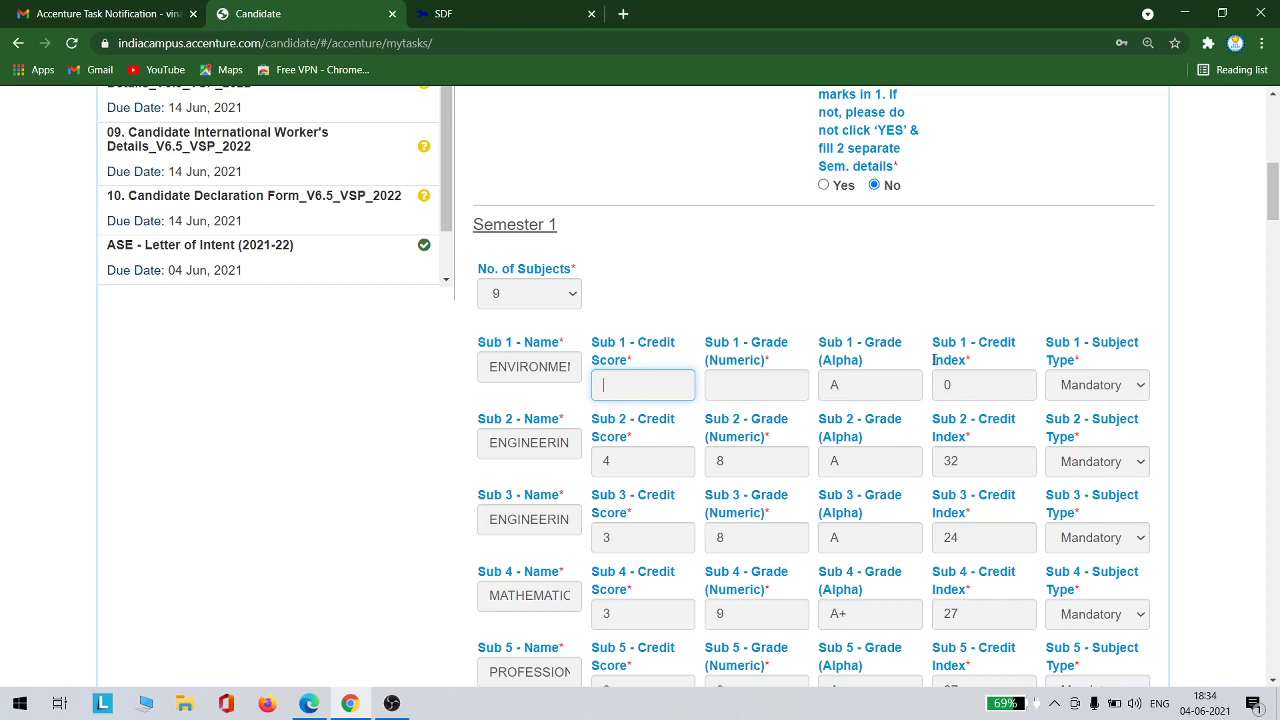
left_click(980, 383)
key("BackSpace")
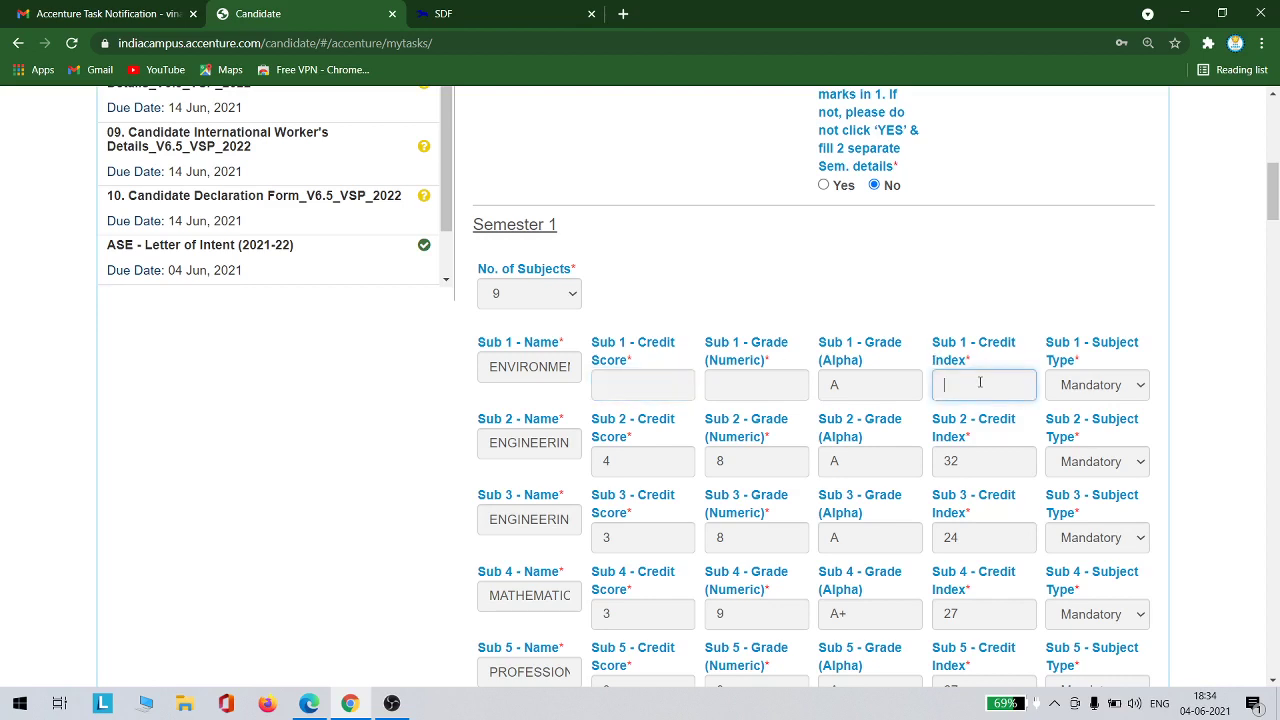
left_click(662, 388)
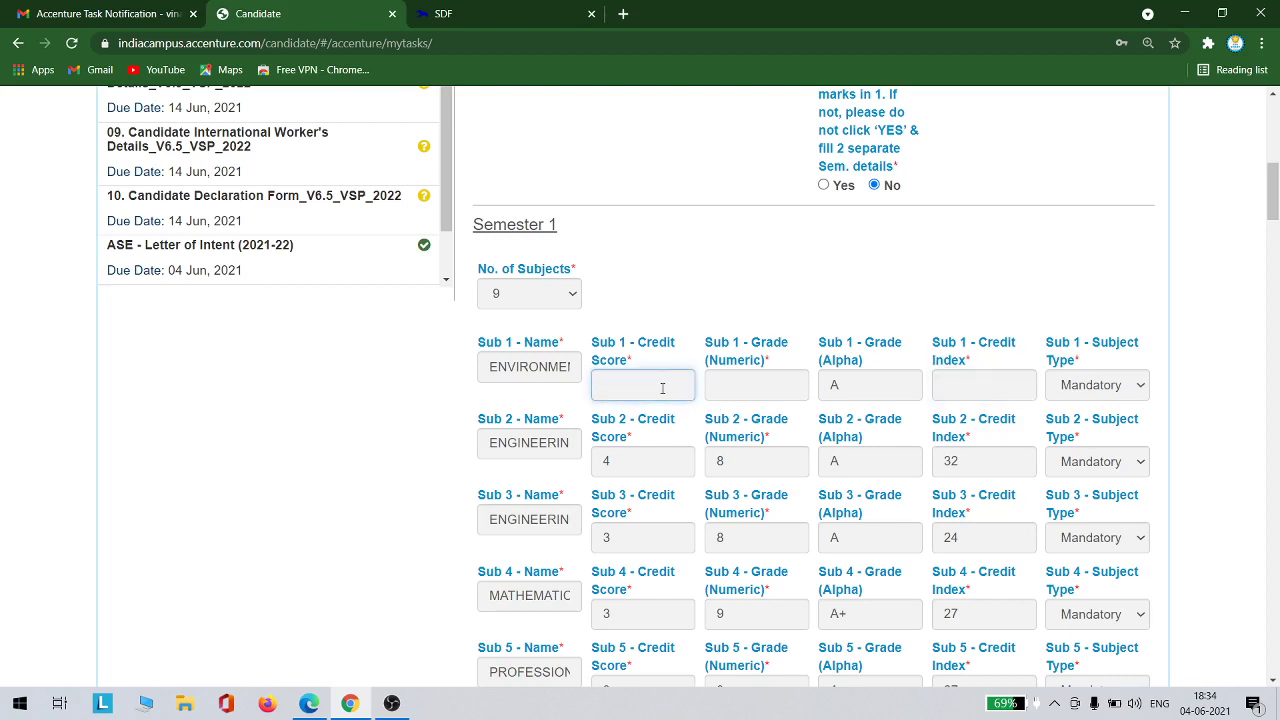
type("0")
left_click(755, 398)
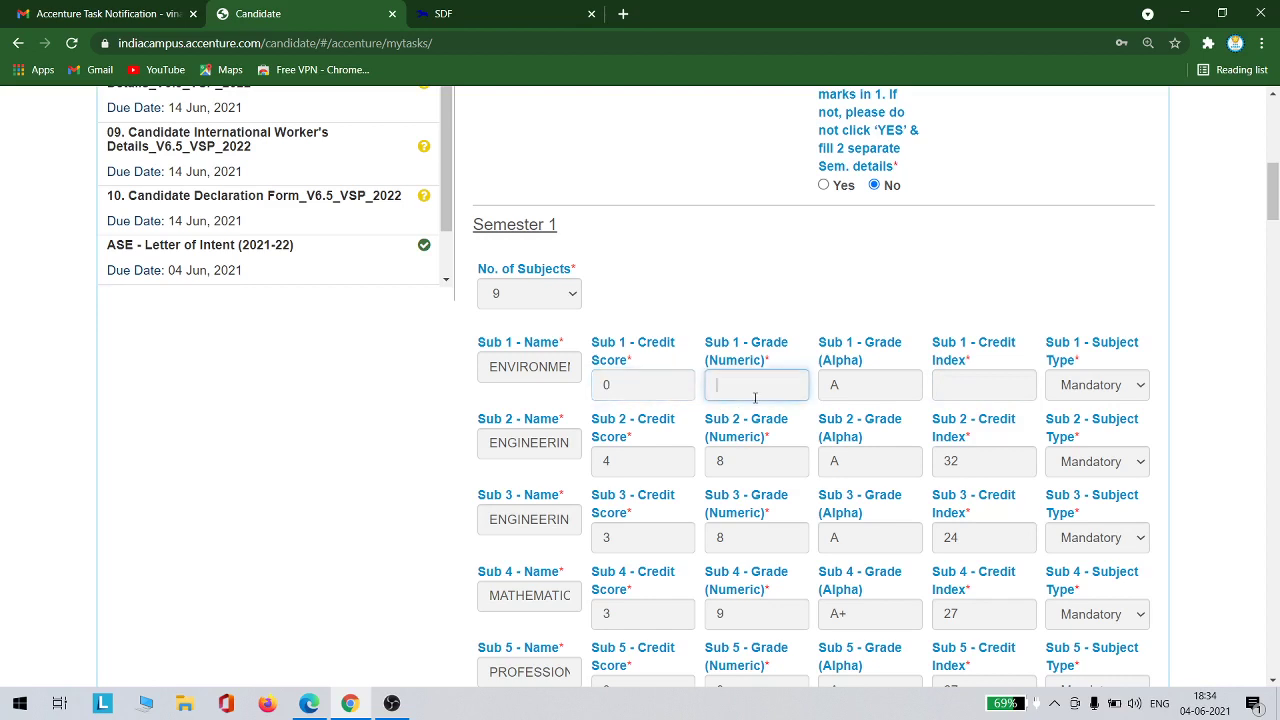
type("8")
scroll(853, 358, "down", 3)
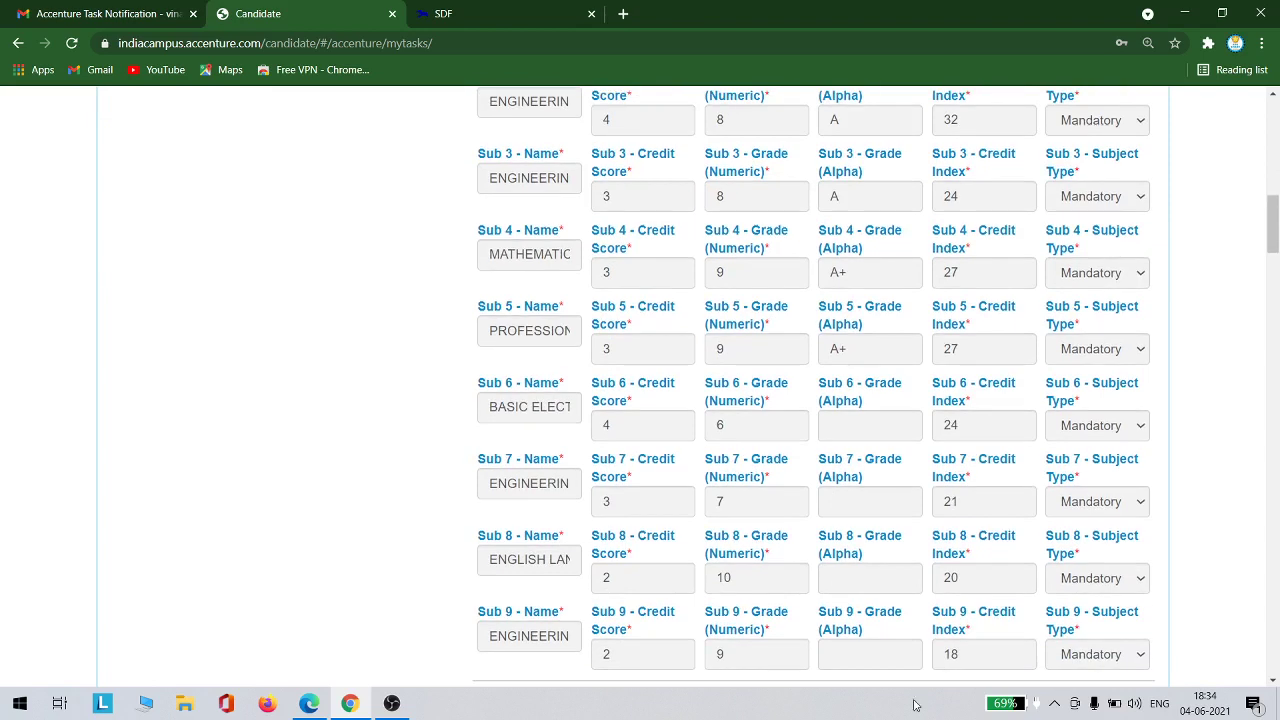
scroll(846, 430, "up", 5)
scroll(876, 403, "down", 2)
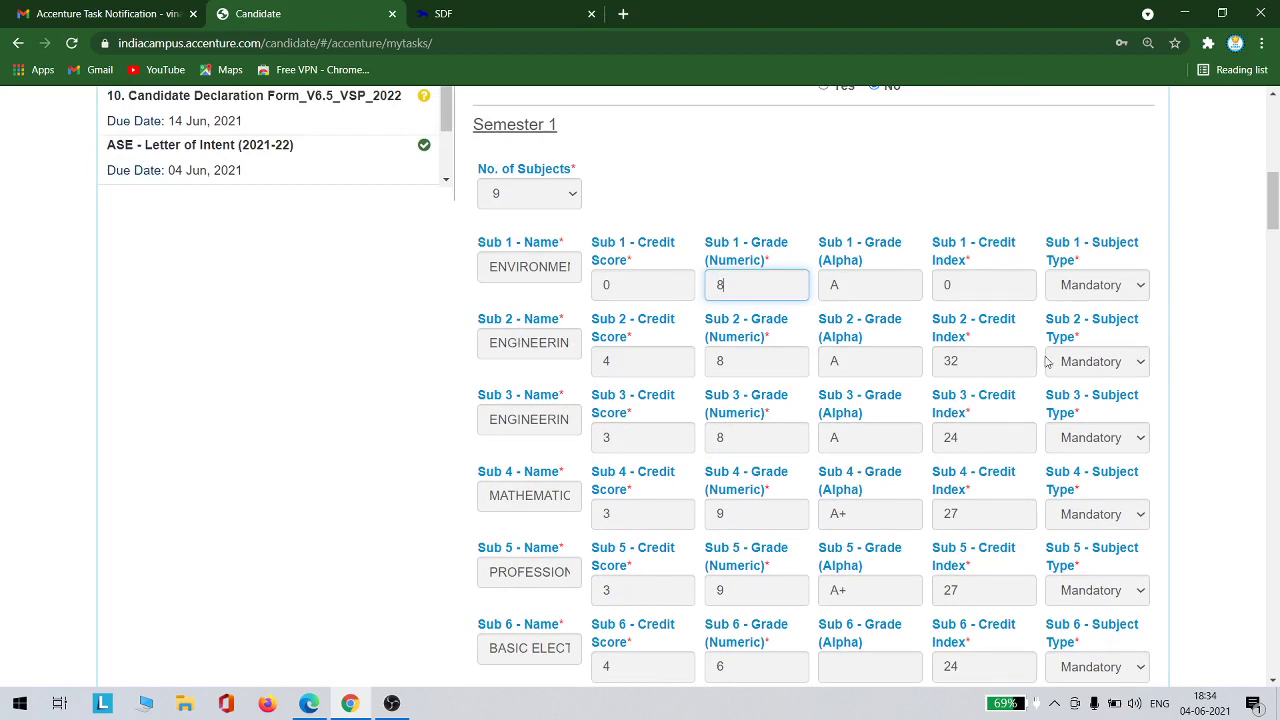
scroll(1046, 361, "down", 15)
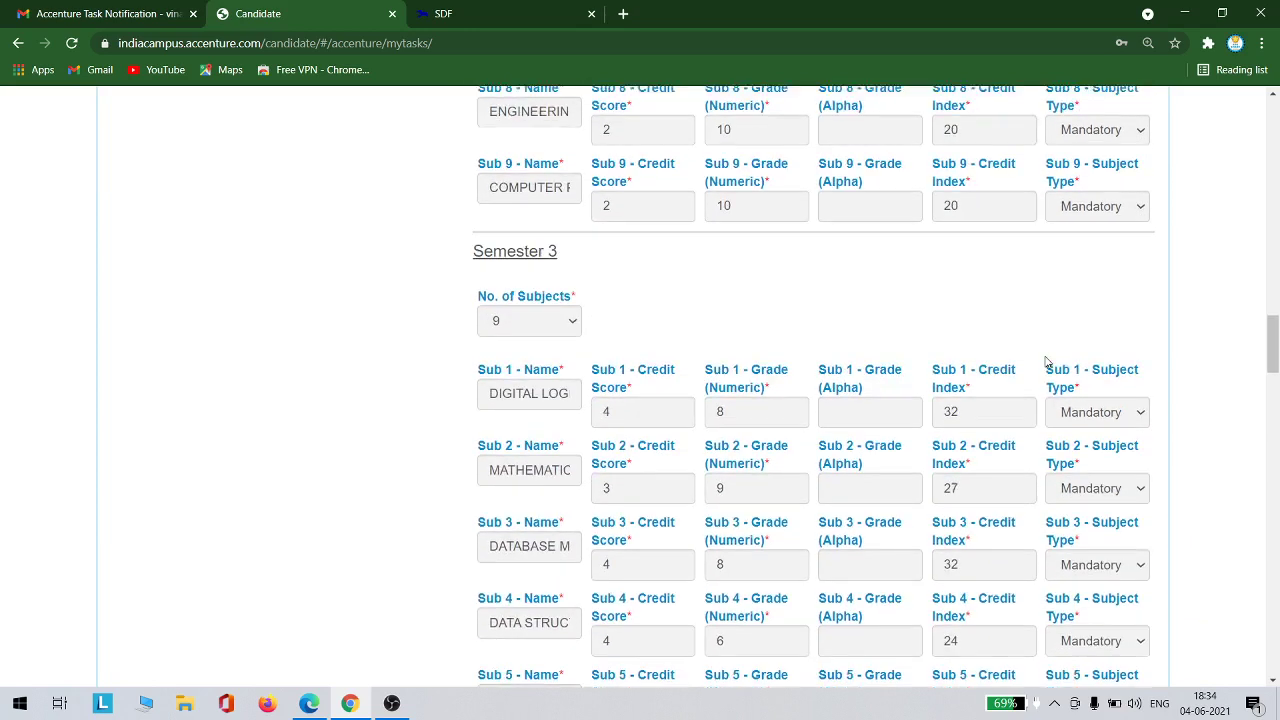
scroll(1046, 361, "down", 1)
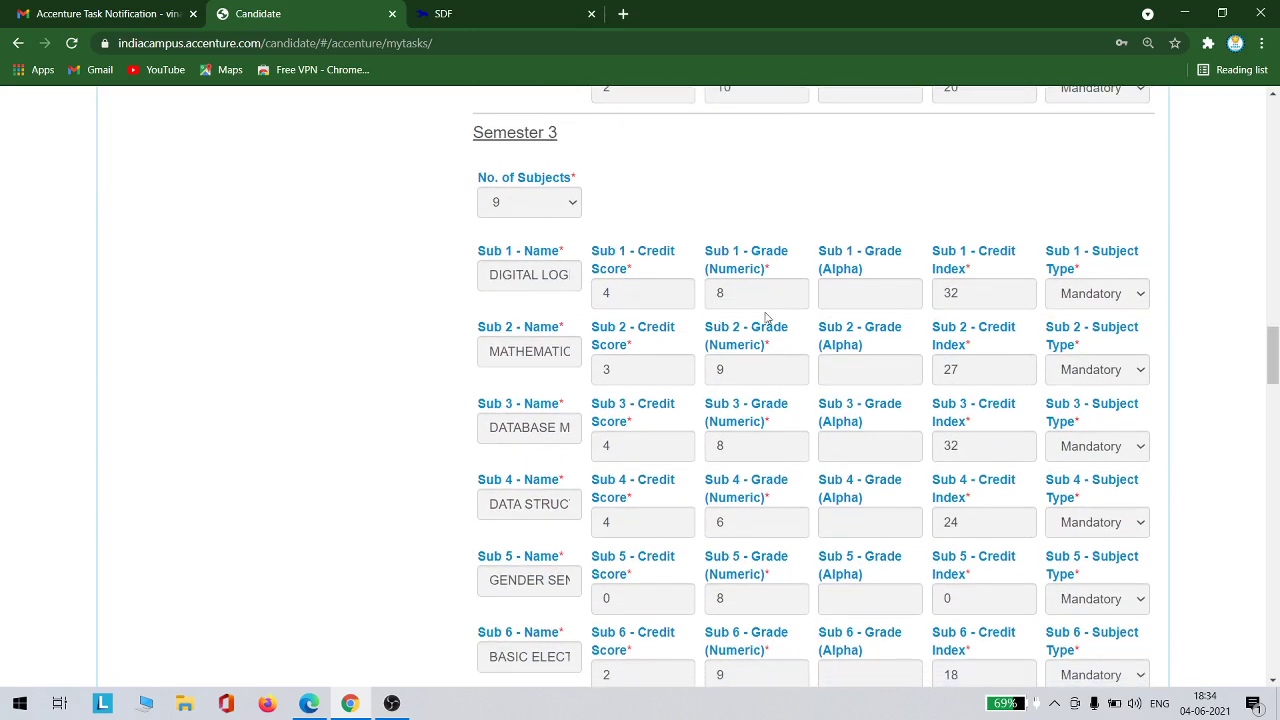
scroll(714, 337, "down", 5)
scroll(714, 343, "down", 11)
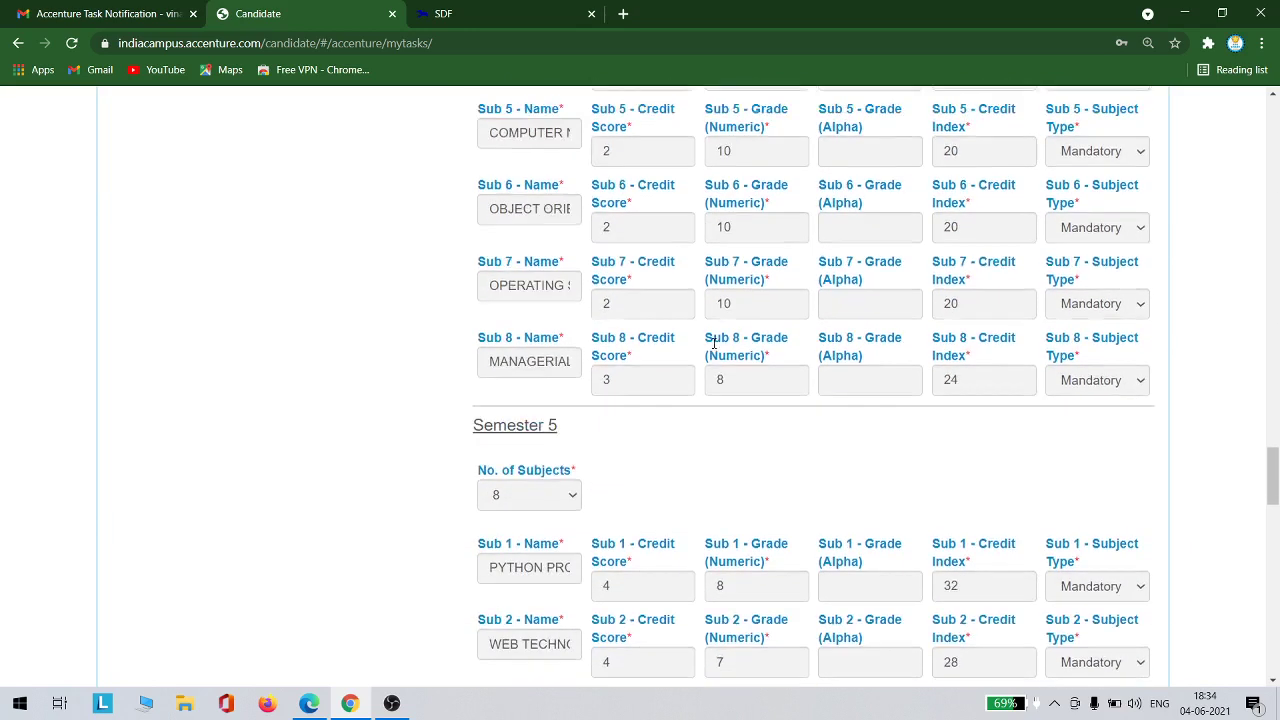
scroll(714, 347, "down", 5)
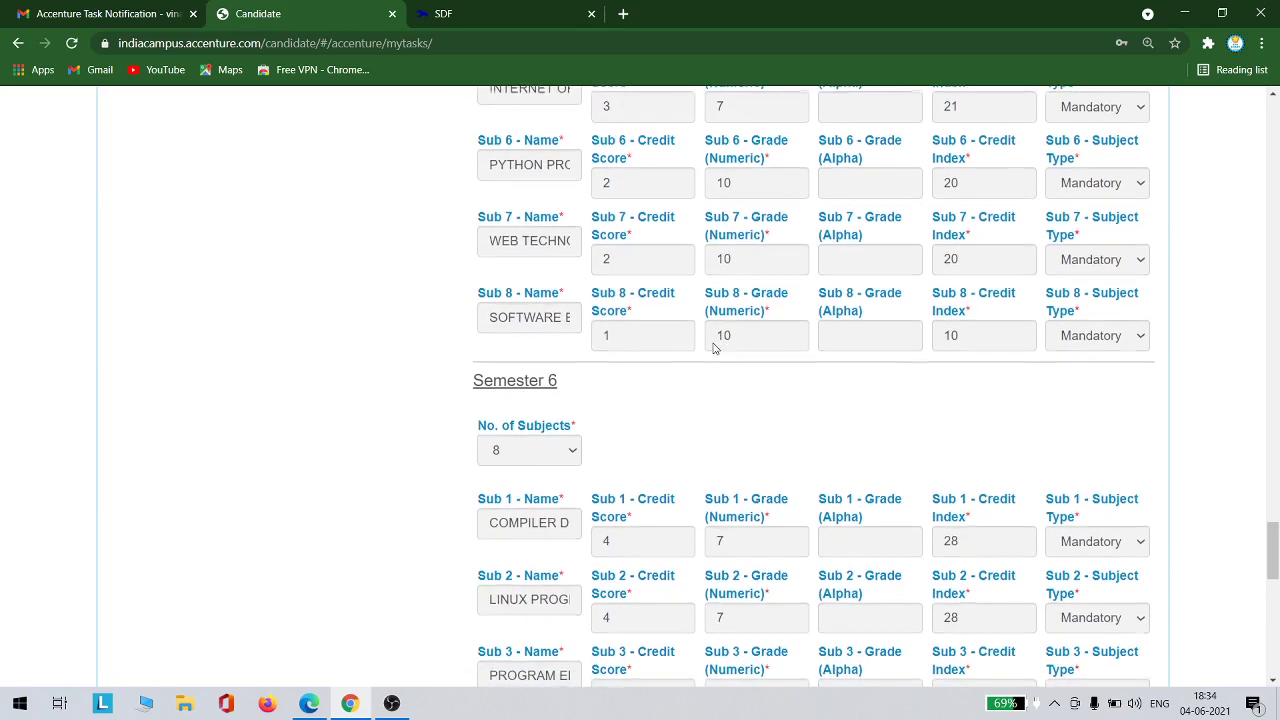
scroll(714, 347, "down", 1)
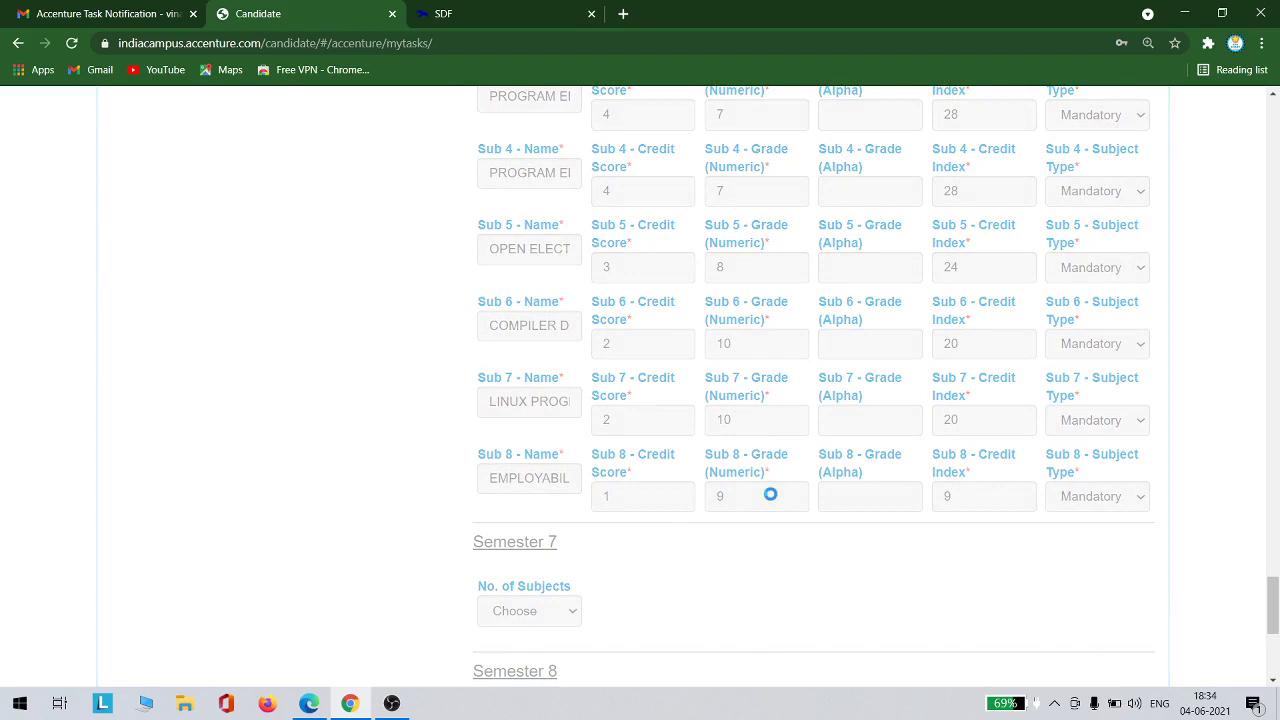
scroll(776, 427, "down", 15)
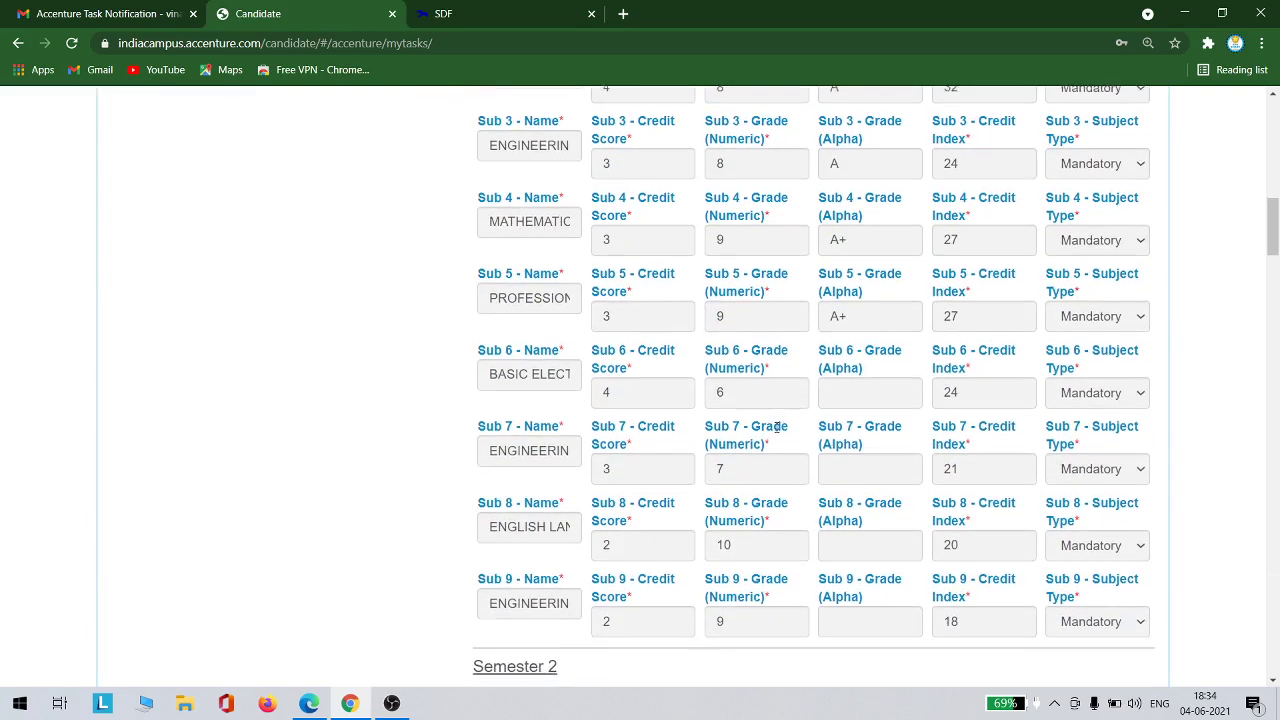
scroll(776, 427, "down", 15)
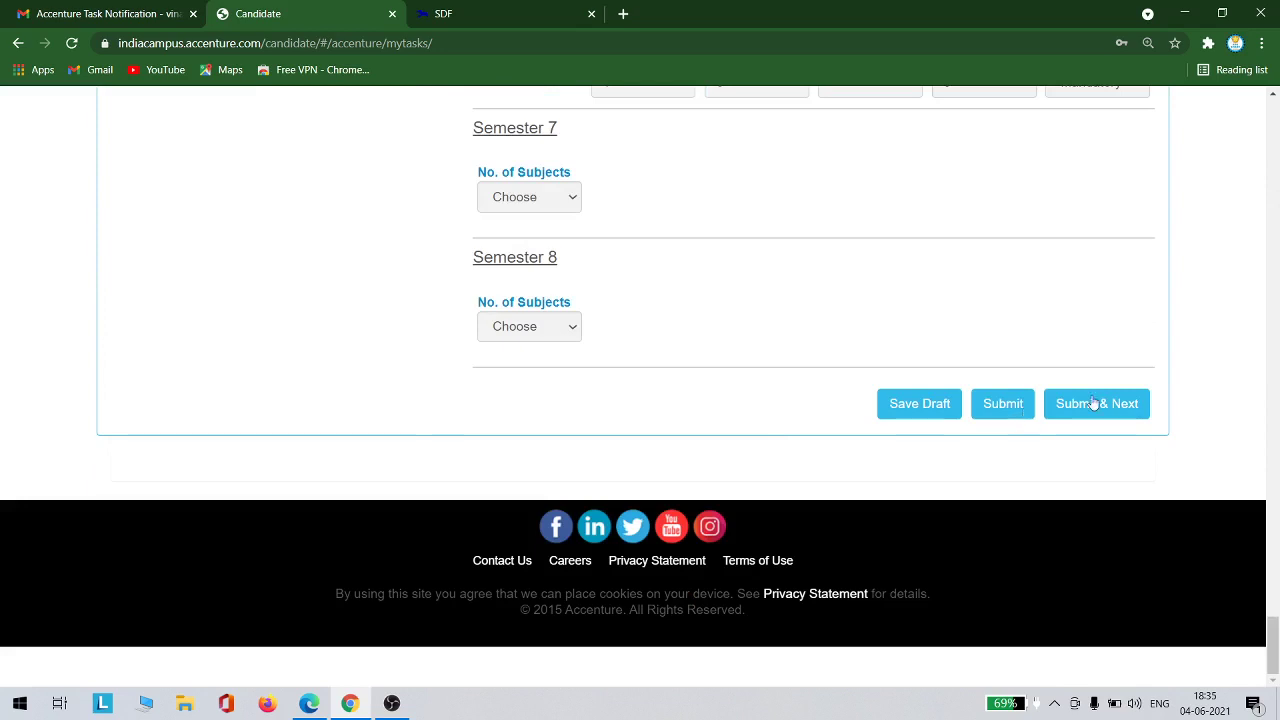
left_click(1097, 404)
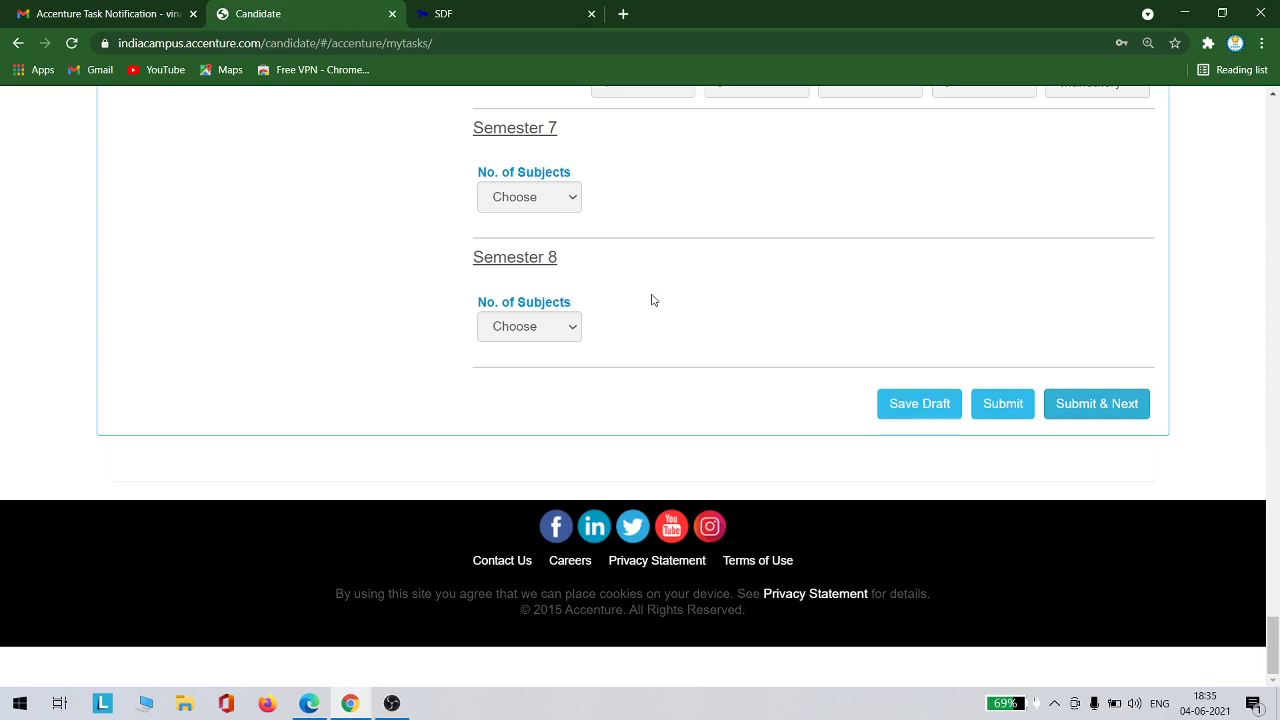
scroll(825, 304, "up", 15)
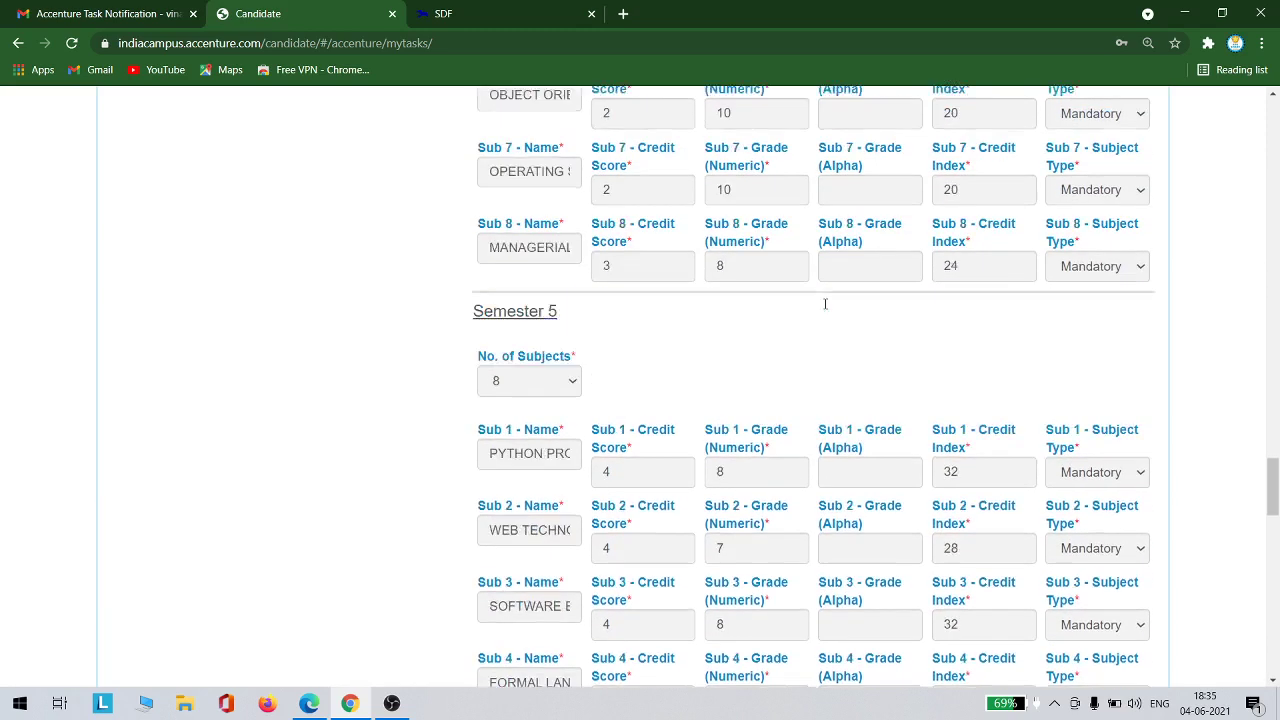
scroll(825, 304, "up", 15)
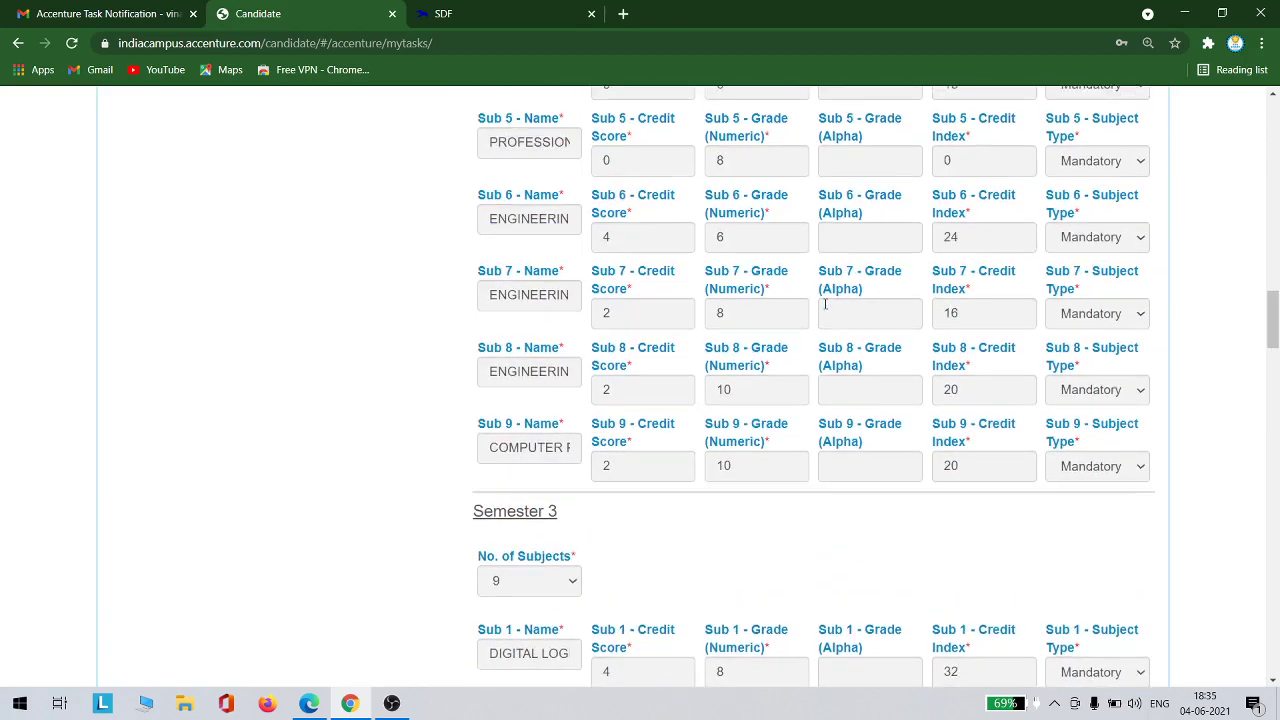
scroll(825, 304, "up", 15)
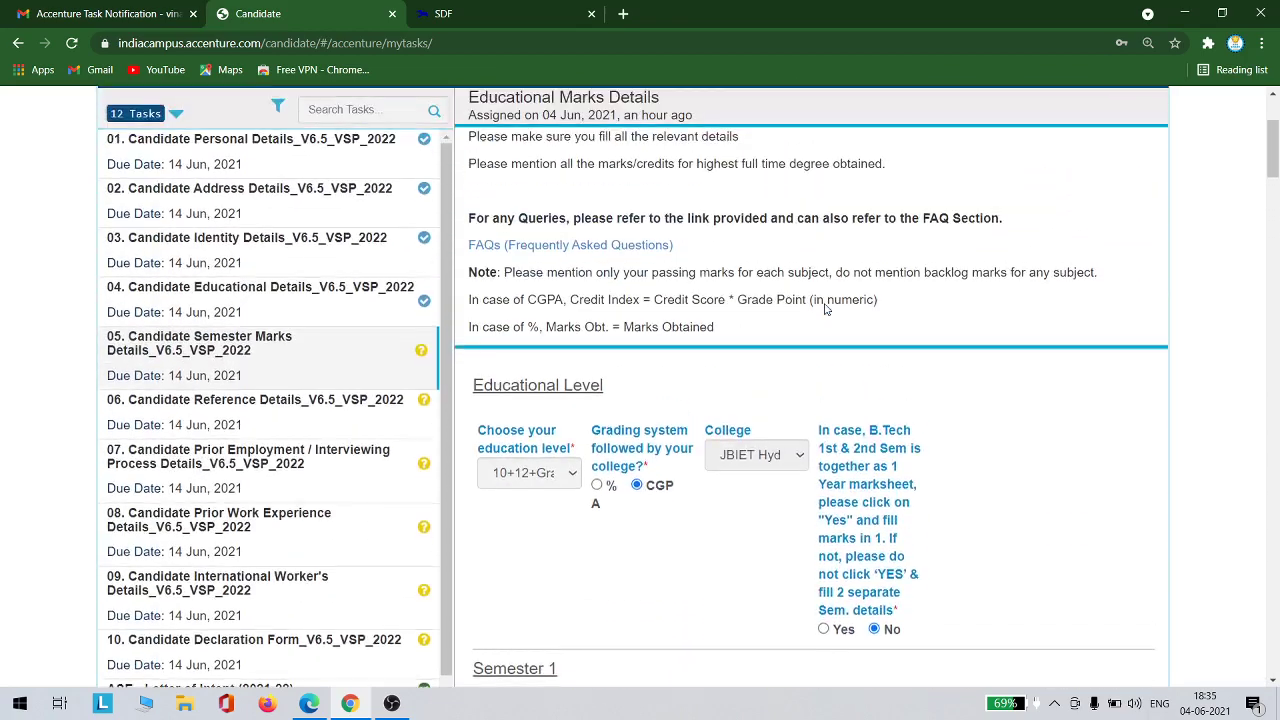
scroll(825, 309, "up", 2)
scroll(825, 307, "down", 20)
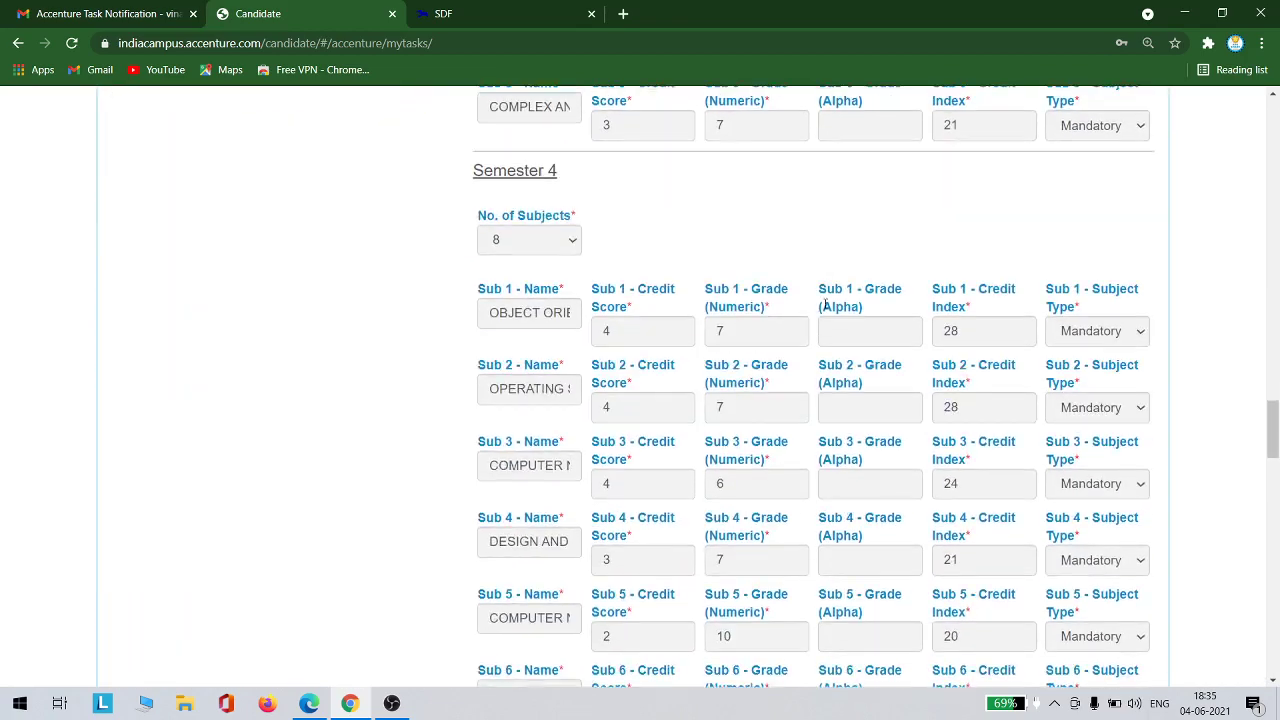
scroll(825, 307, "down", 20)
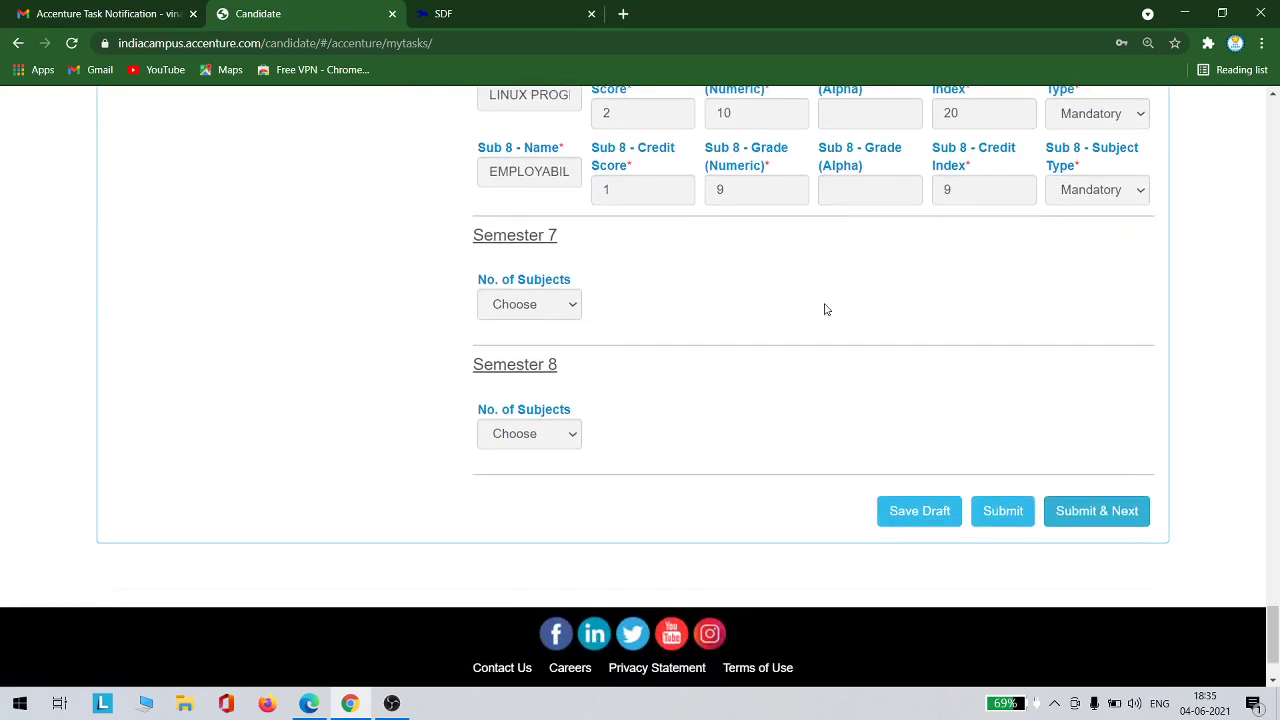
Submit the semester marks with aggregate CGPA 7.75 and agree to the CGPA declaration
left_click(1112, 510)
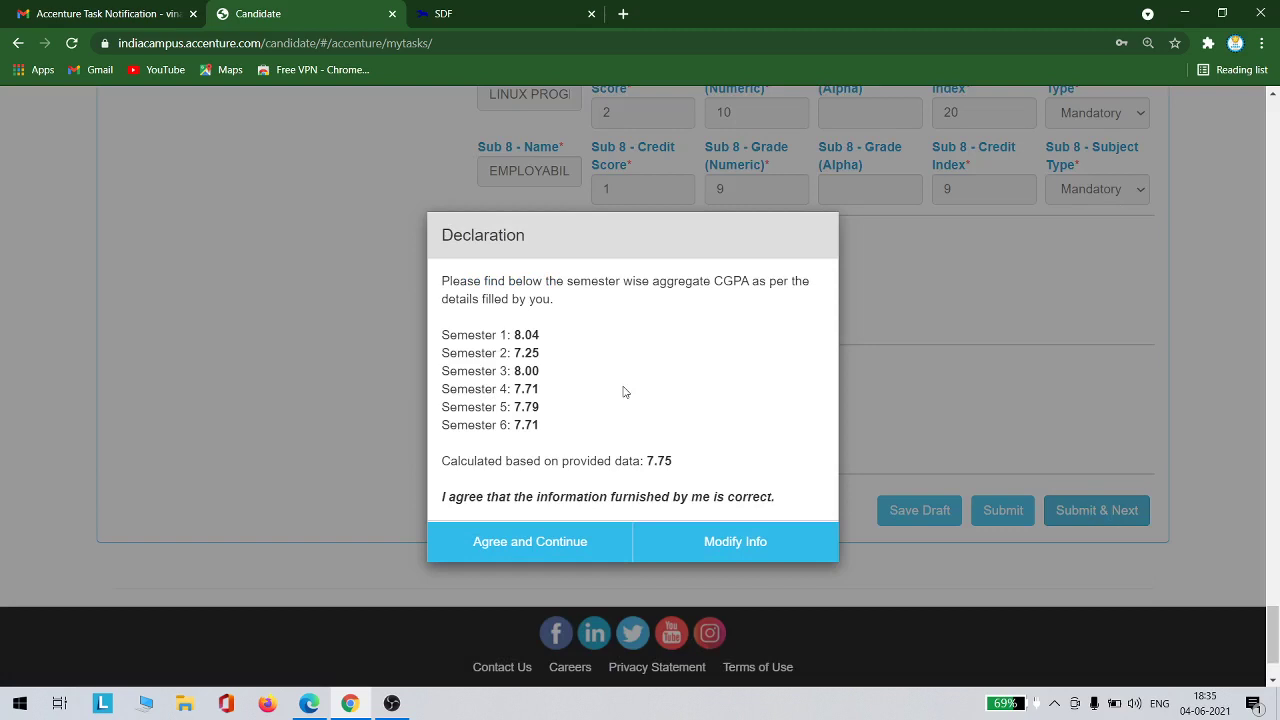
left_click(568, 541)
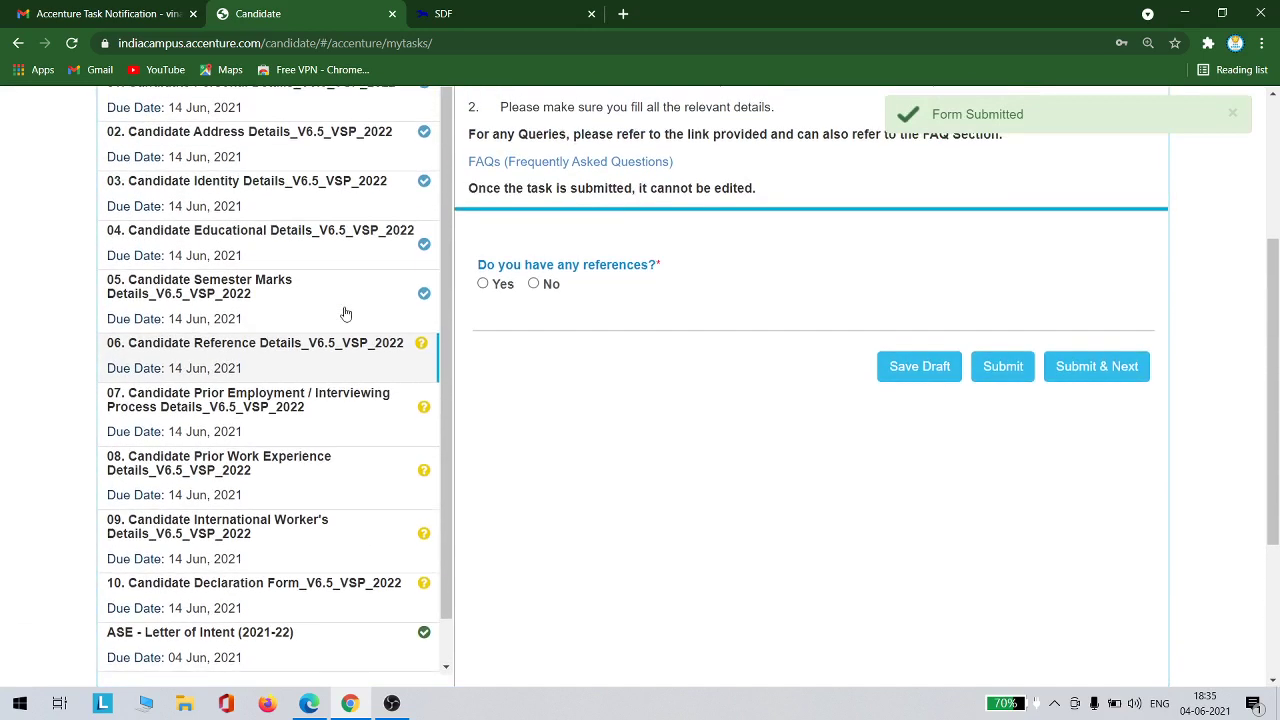
In Reference Details, answer Yes to having references, revealing the two reference forms
left_click(300, 352)
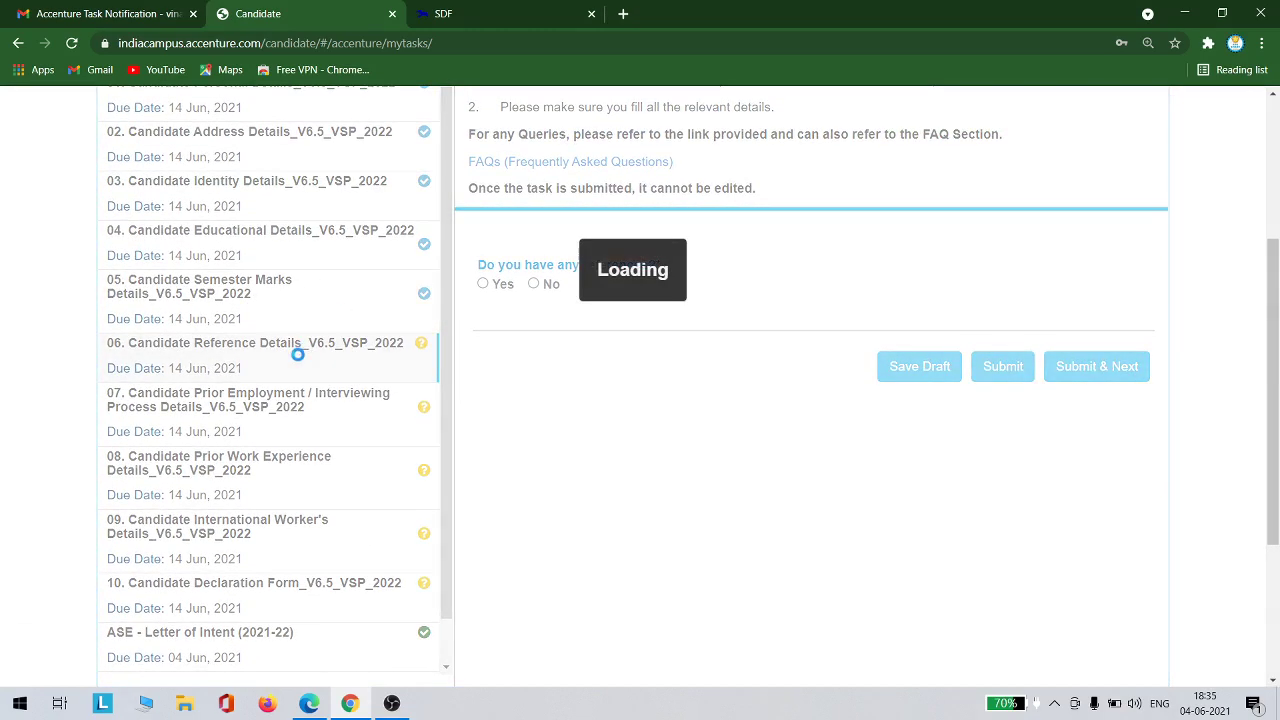
scroll(609, 306, "up", 1)
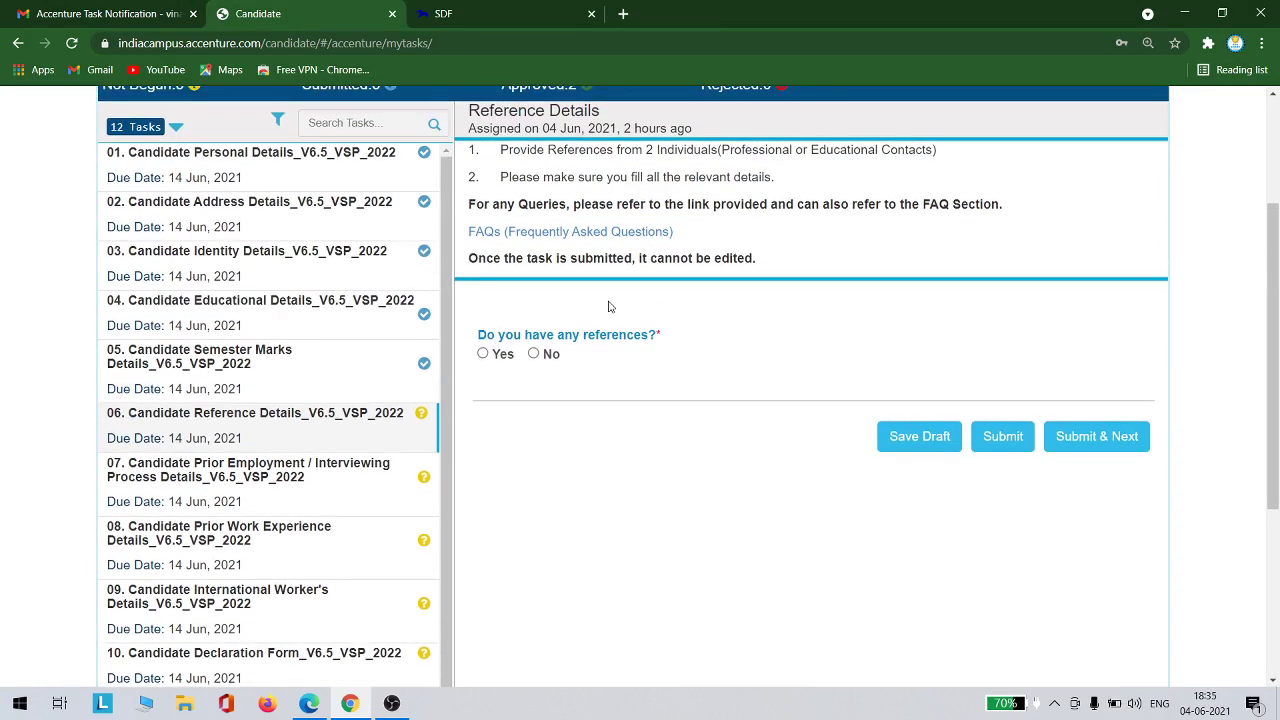
scroll(609, 306, "up", 1)
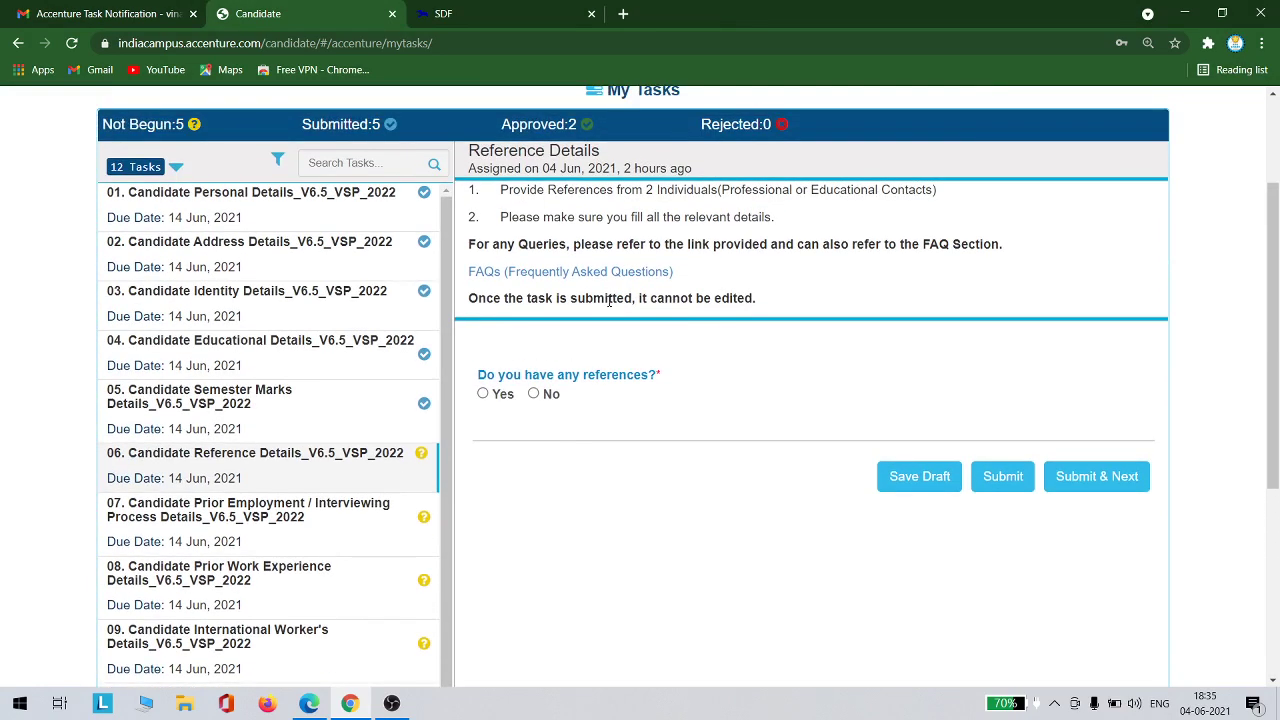
left_click(532, 395)
left_click(484, 394)
scroll(716, 420, "down", 2)
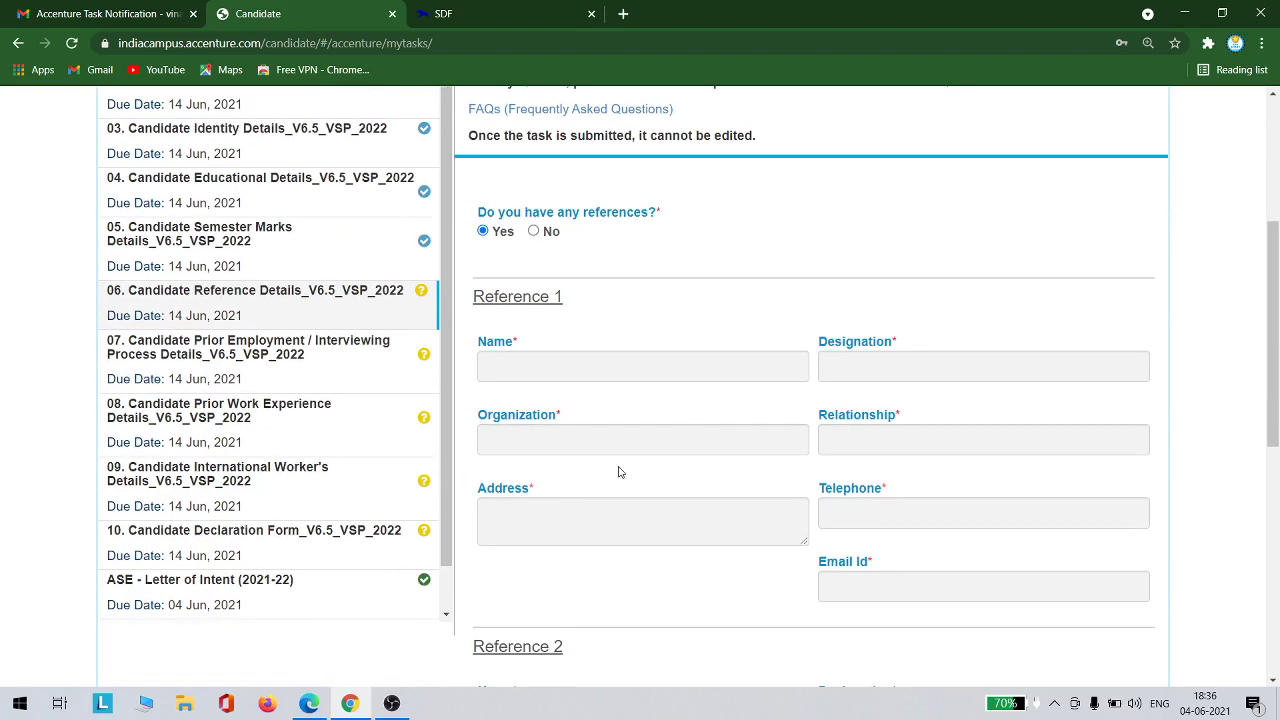
scroll(697, 531, "down", 4)
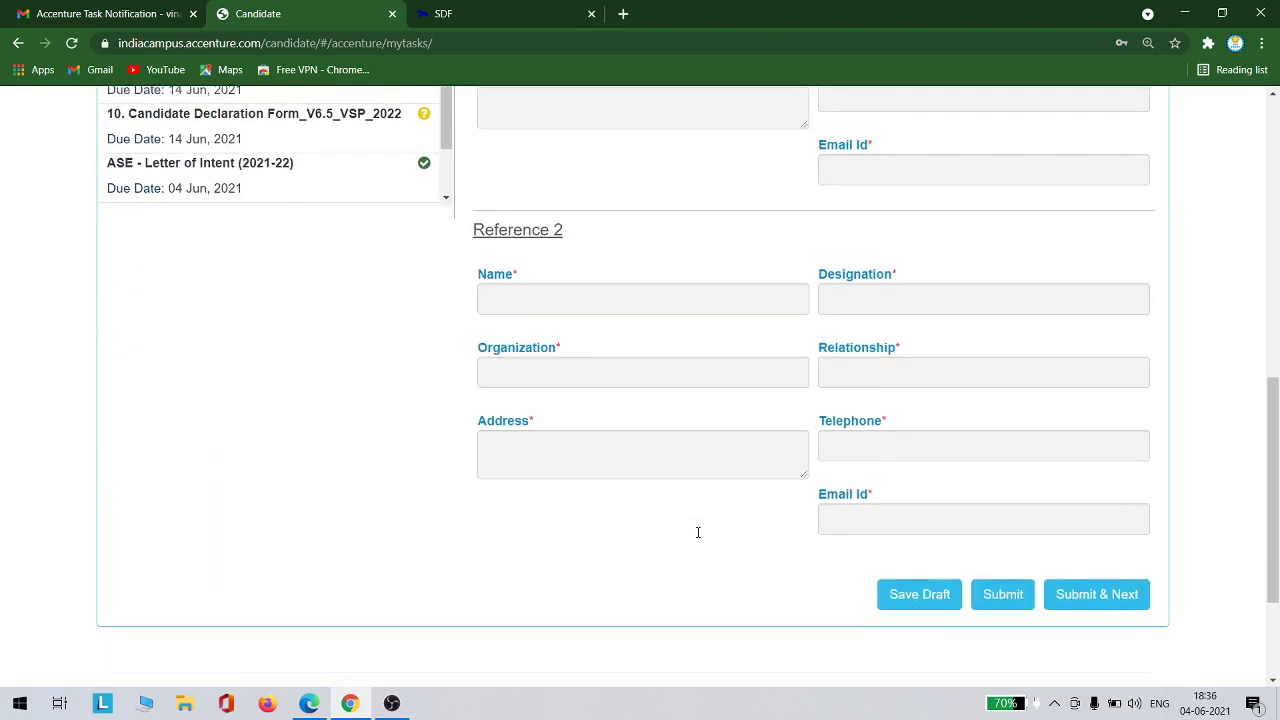
scroll(699, 538, "up", 2)
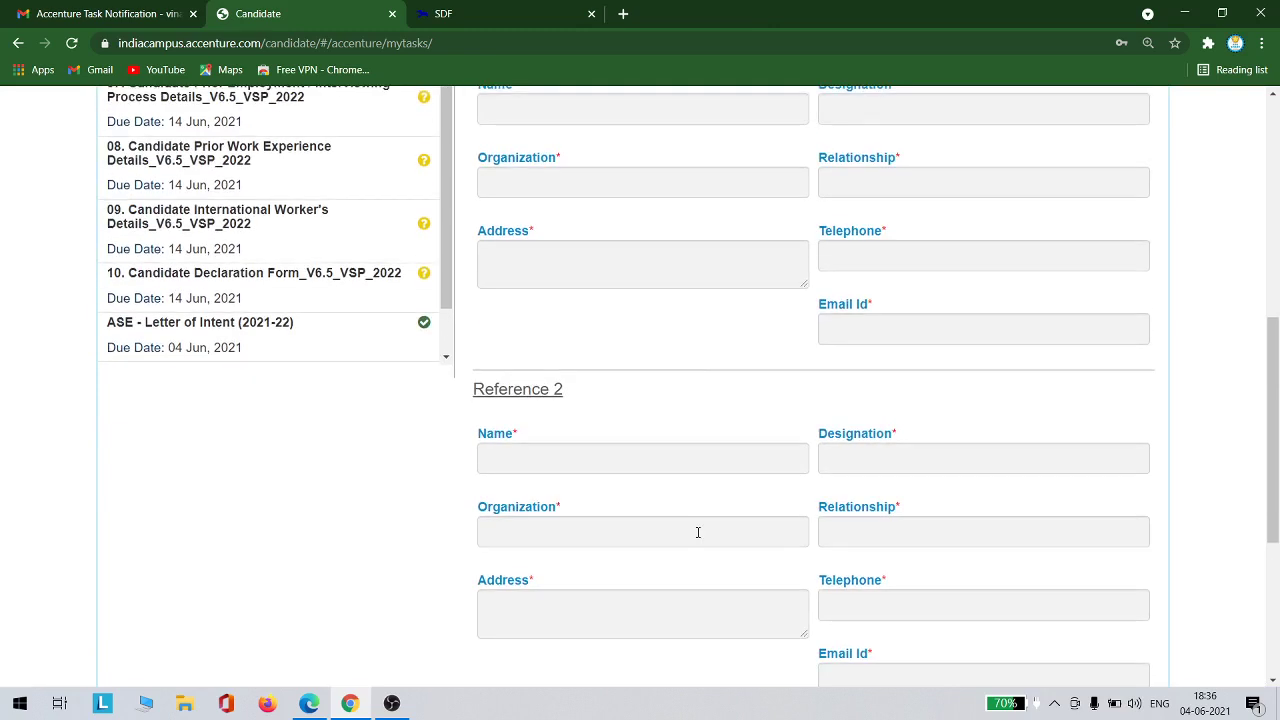
scroll(698, 532, "up", 4)
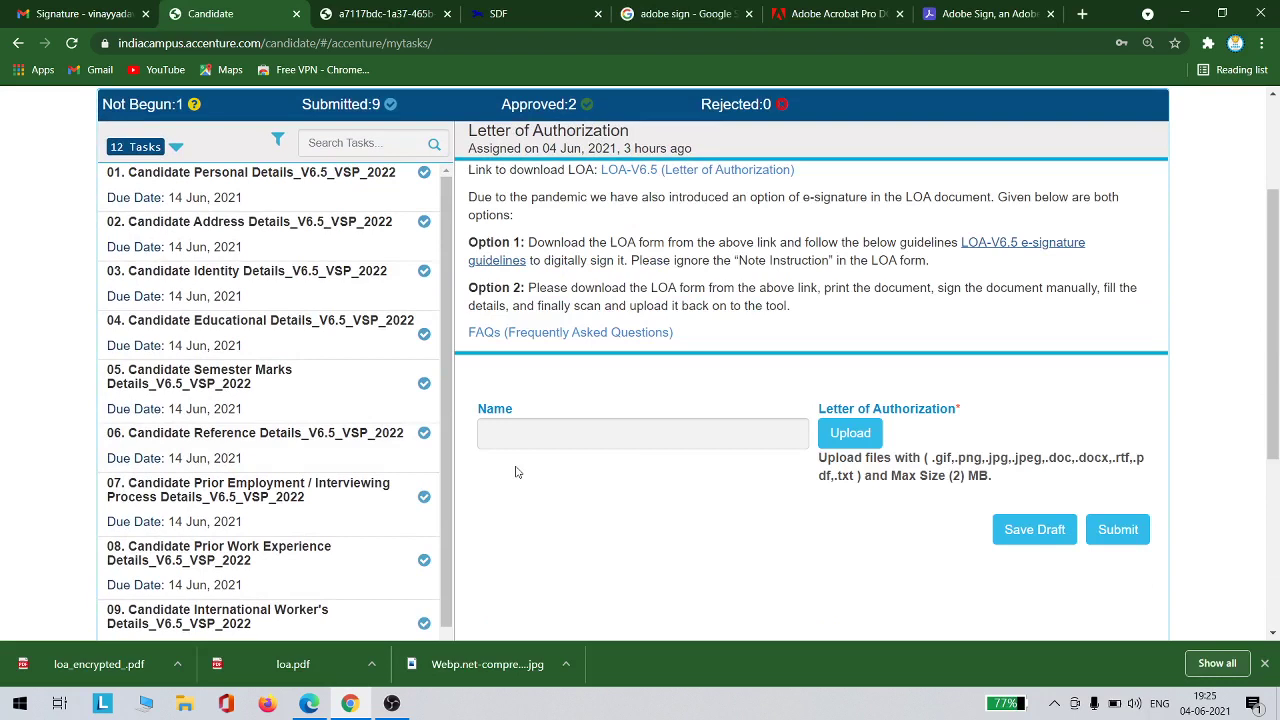
scroll(287, 415, "down", 1)
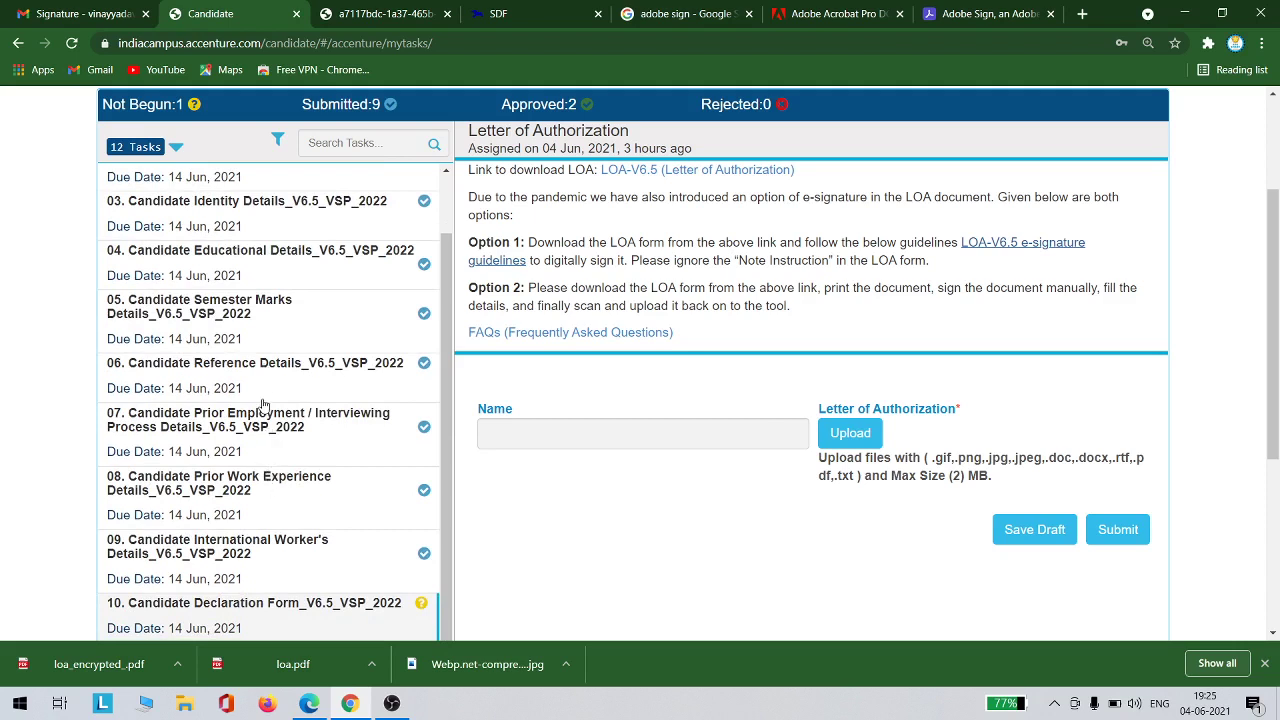
scroll(263, 405, "down", 1)
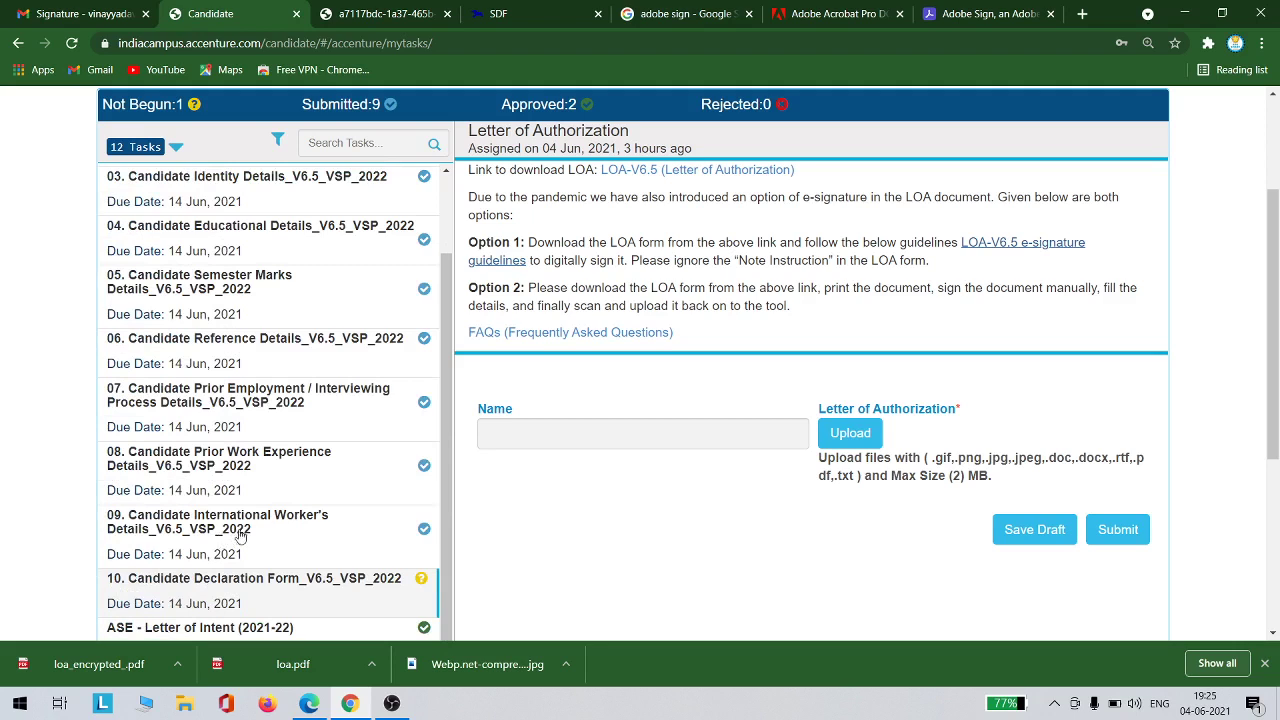
left_click(298, 541)
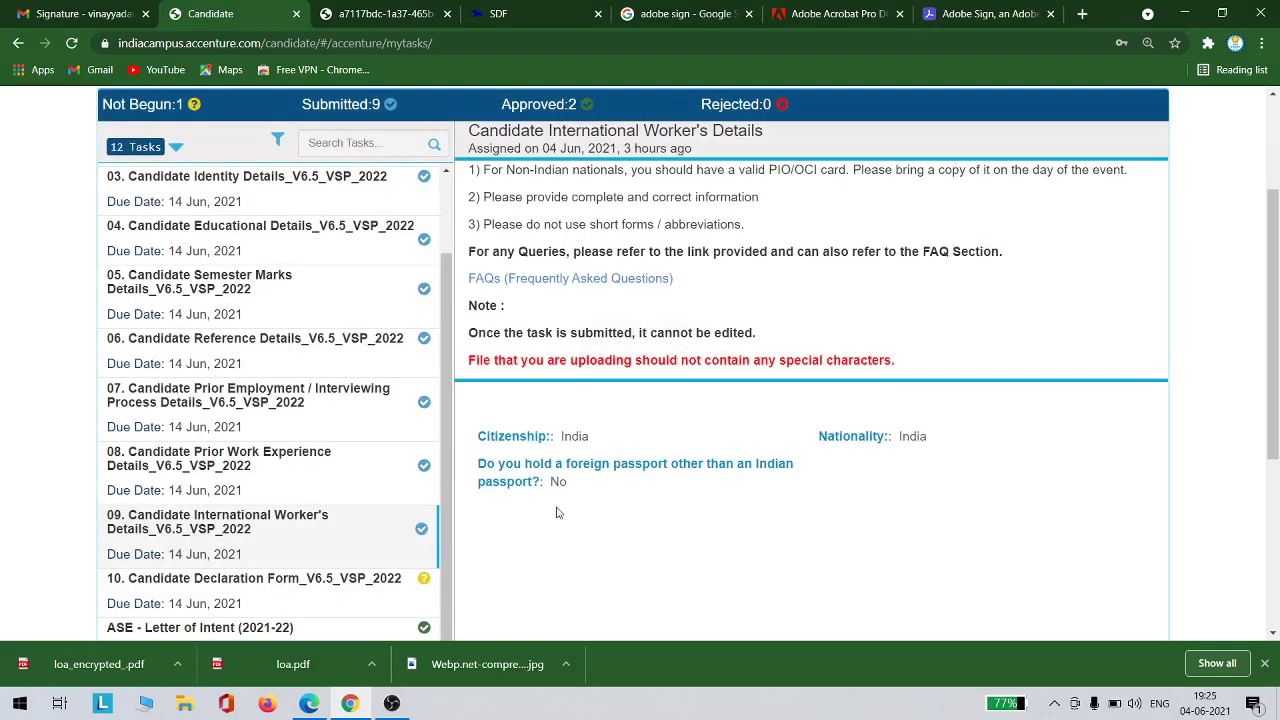
scroll(283, 545, "down", 1)
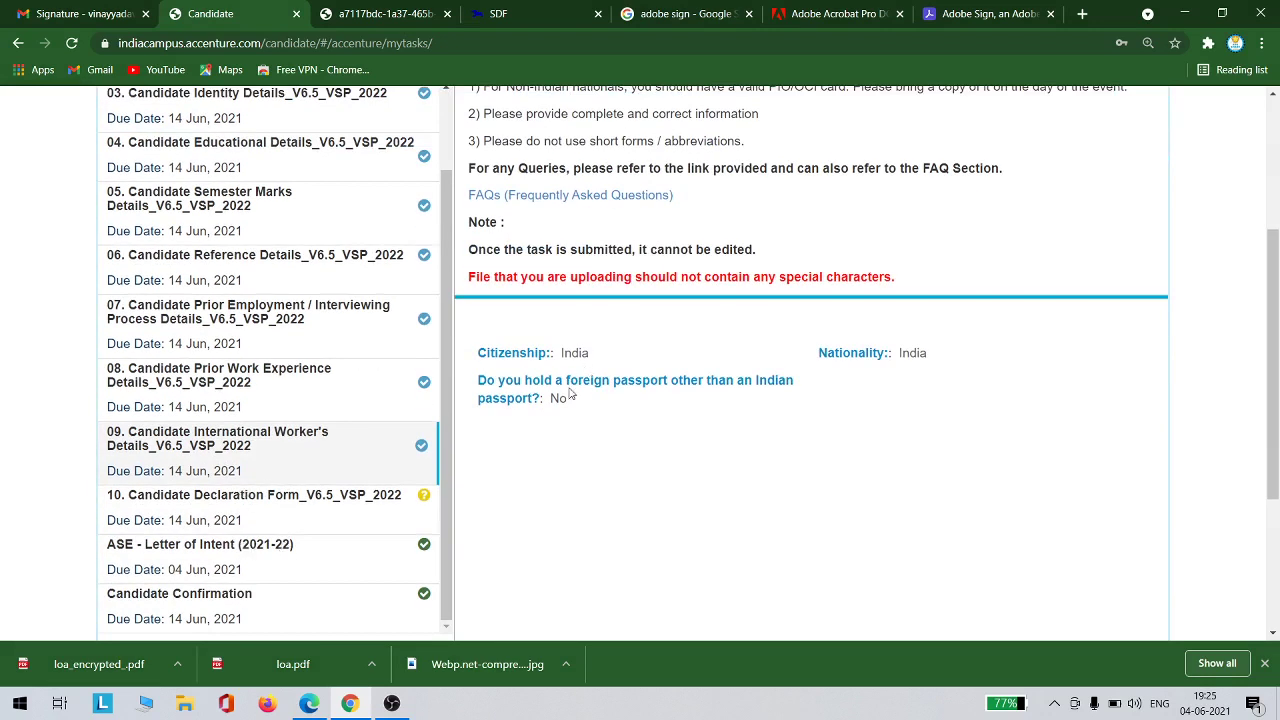
left_click(264, 497)
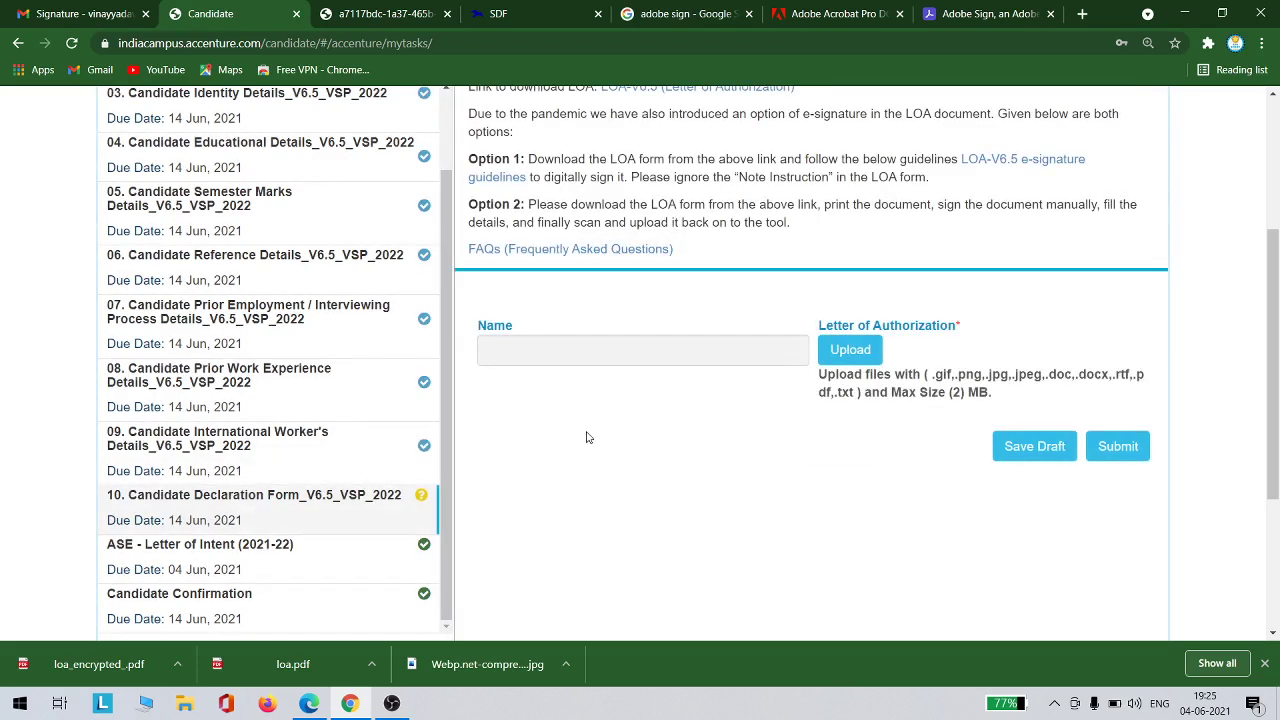
scroll(587, 437, "up", 3)
scroll(587, 437, "down", 1)
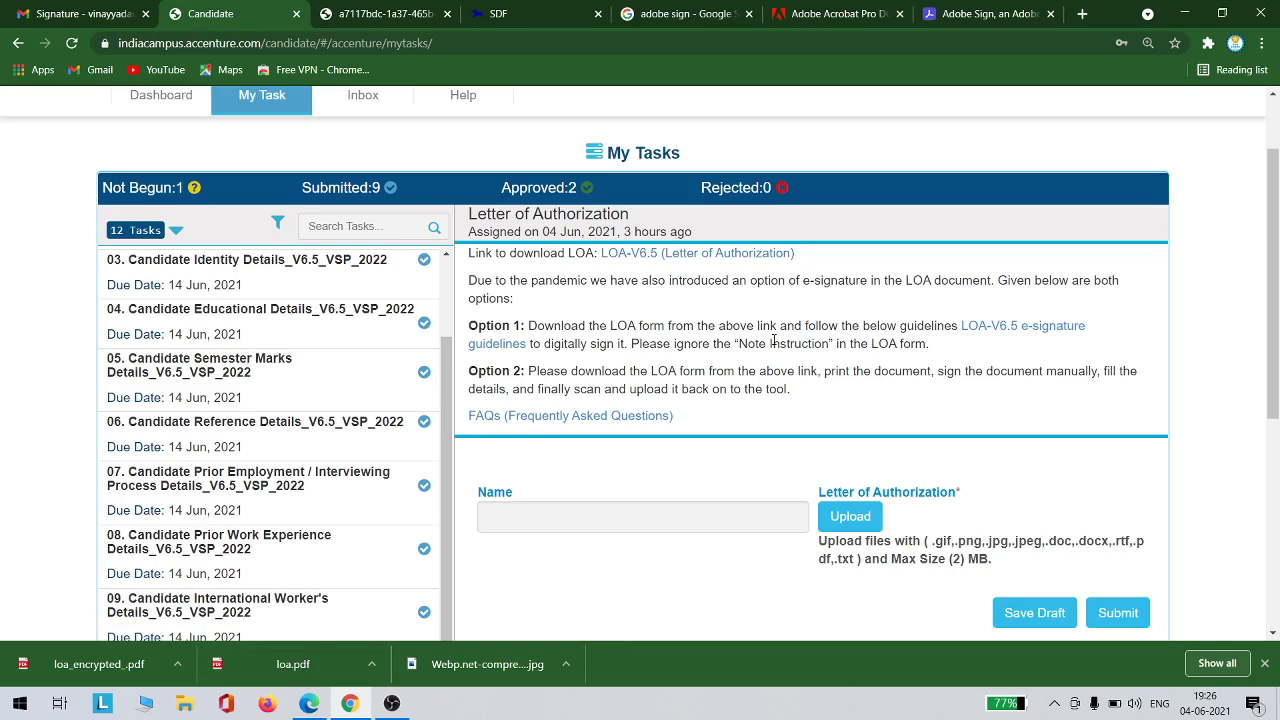
Go to Adobe Sign and open the Fill & Sign page for uploading a document
left_click(982, 13)
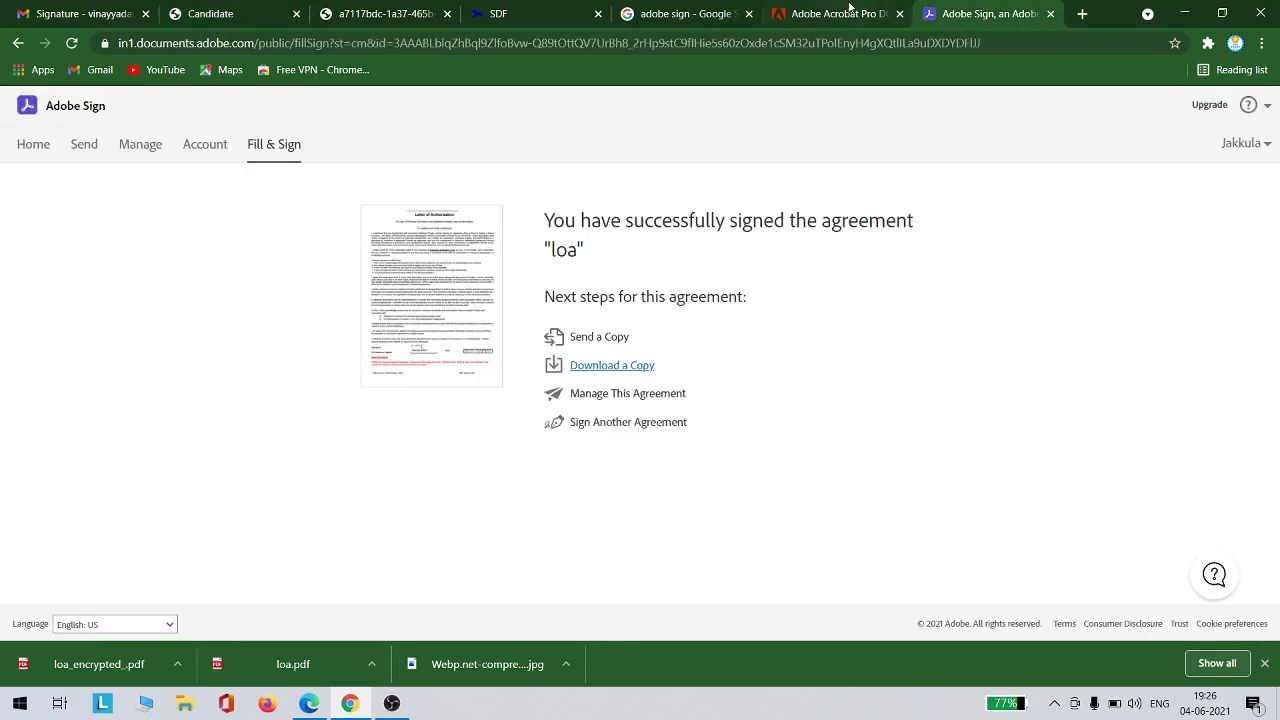
left_click(704, 9)
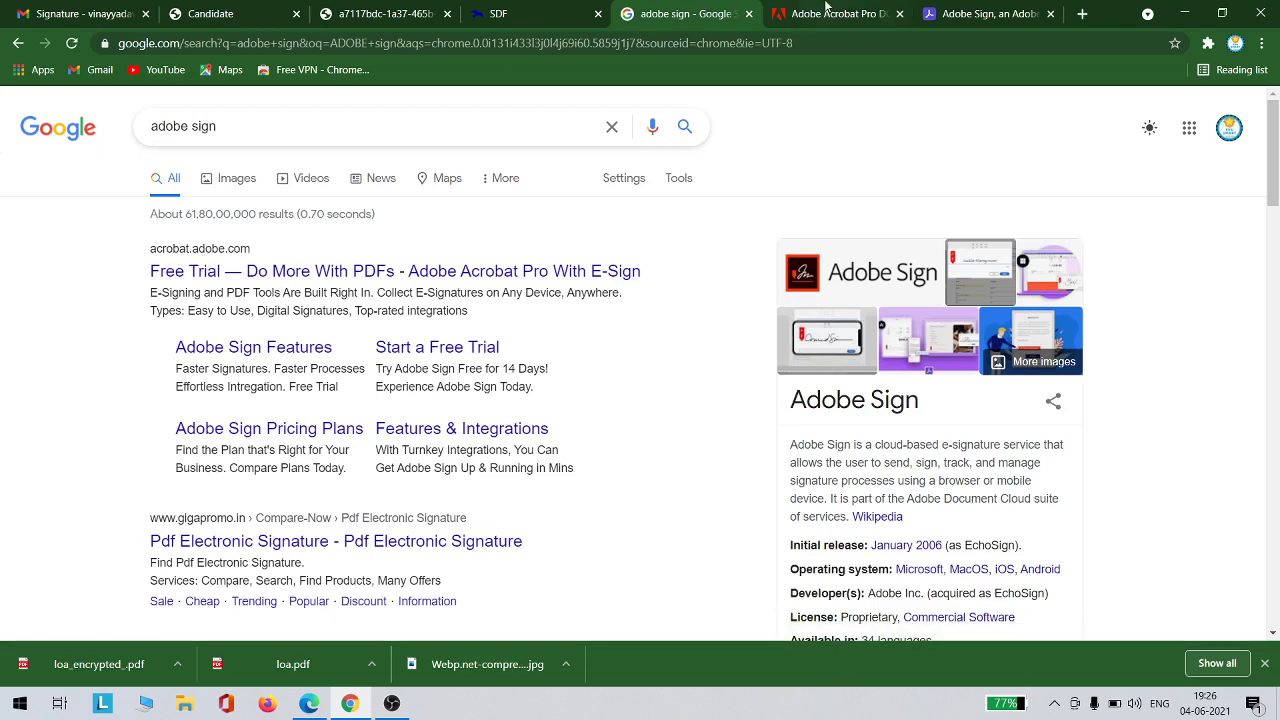
left_click(826, 12)
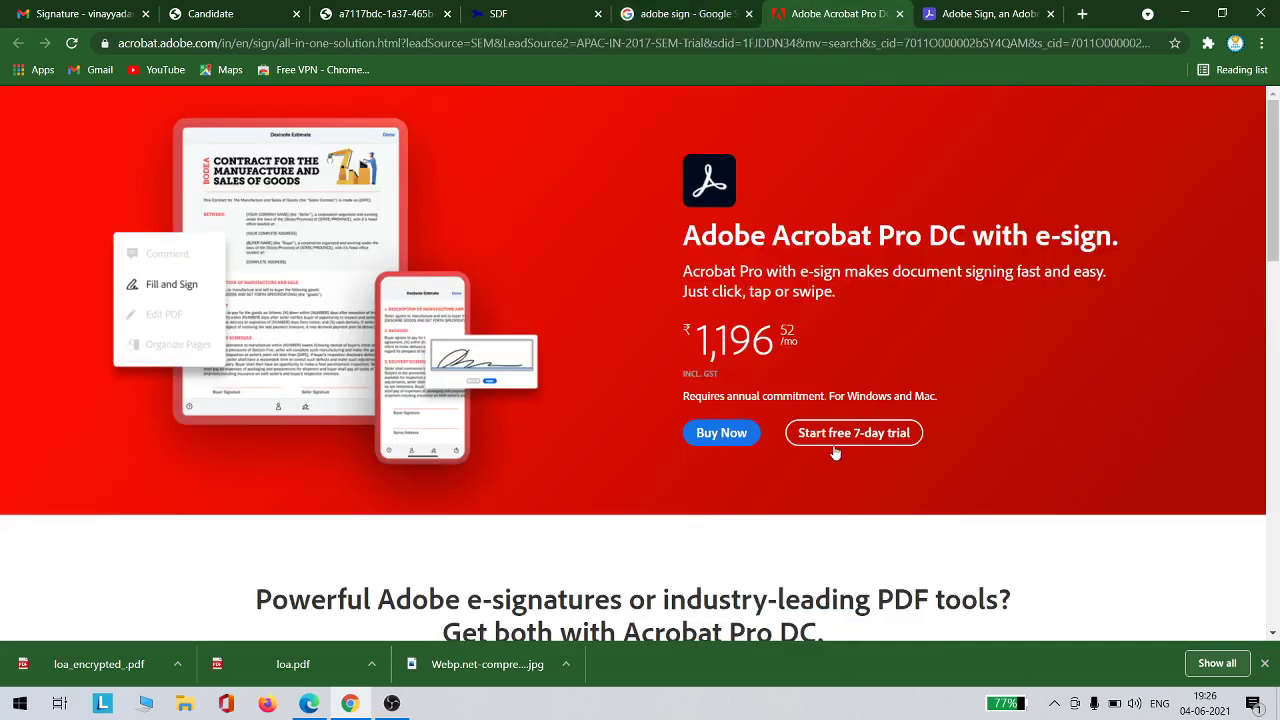
left_click(952, 10)
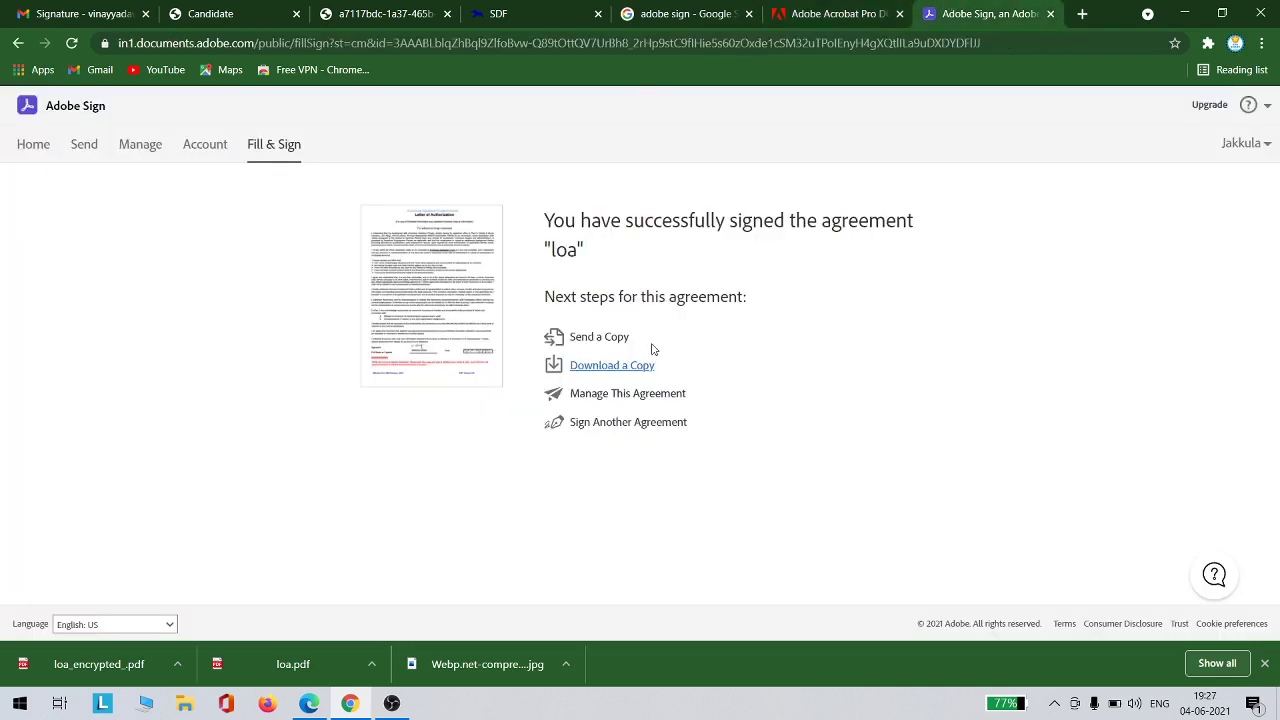
left_click(283, 147)
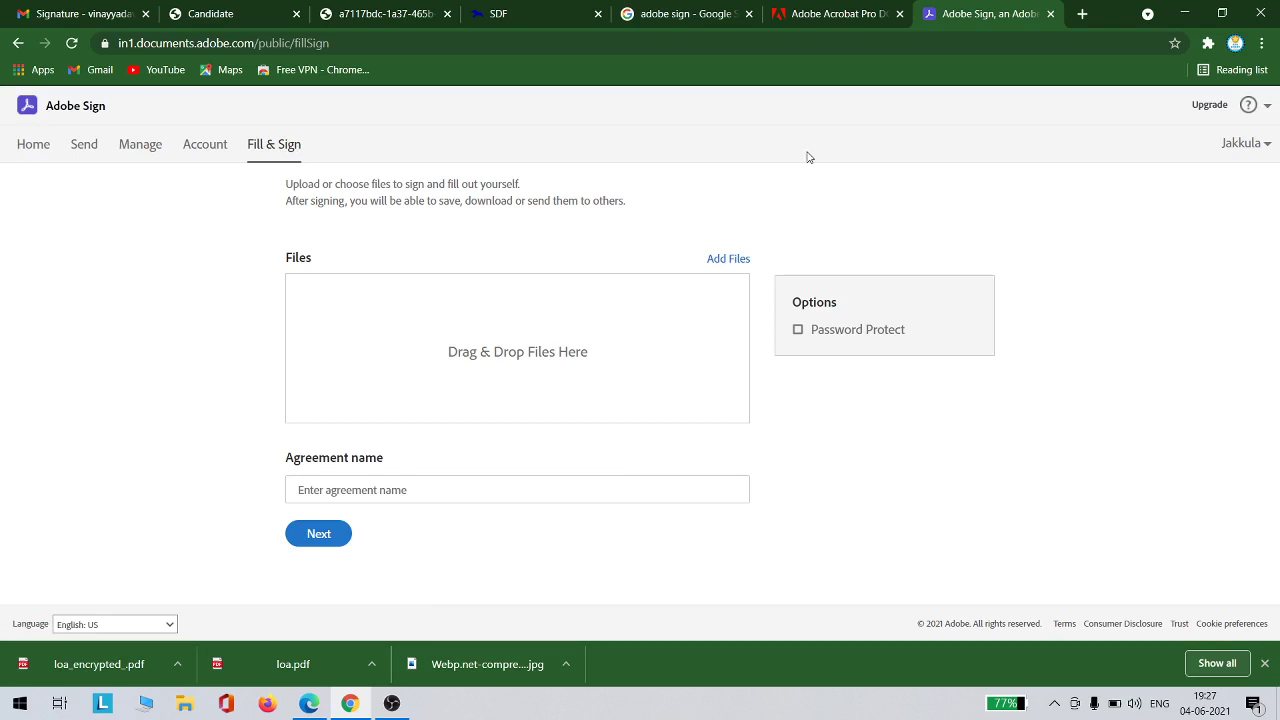
left_click(1255, 142)
left_click(158, 7)
left_click(250, 13)
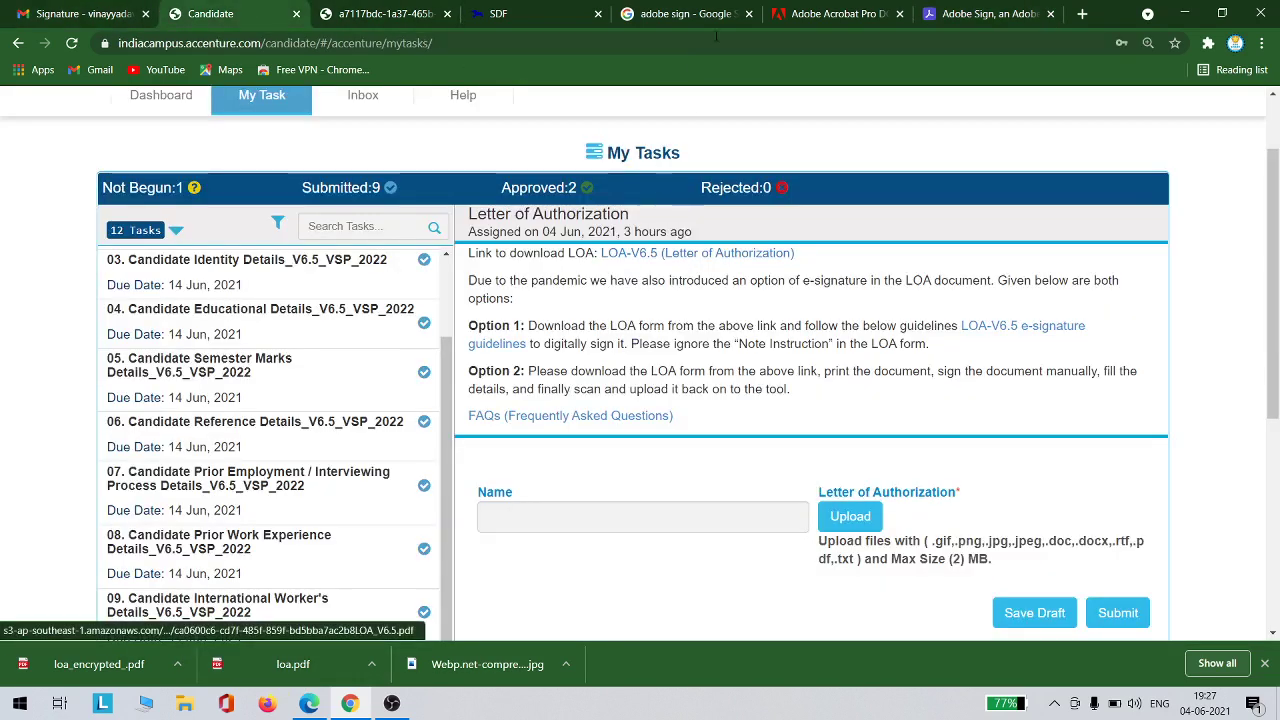
left_click(965, 10)
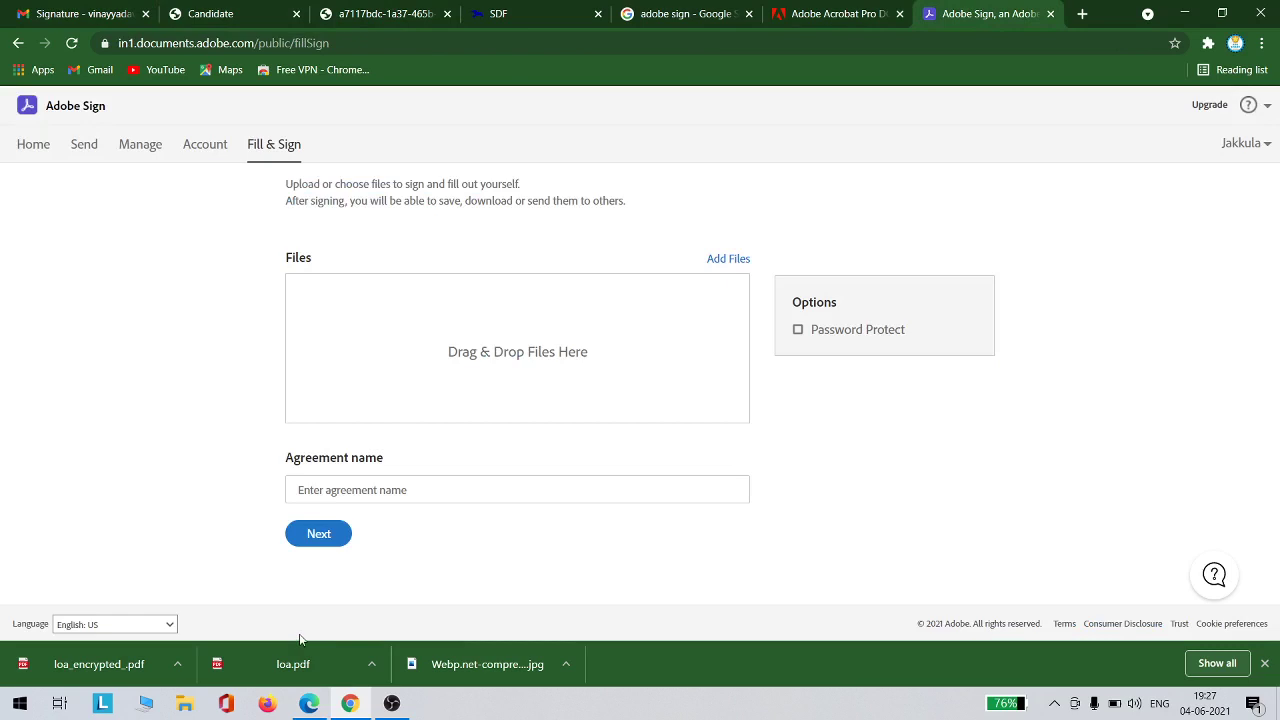
Upload loa.pdf as agreement loa and open it in the Fill & Sign editor at the signature area
left_click_drag(300, 668, 491, 340)
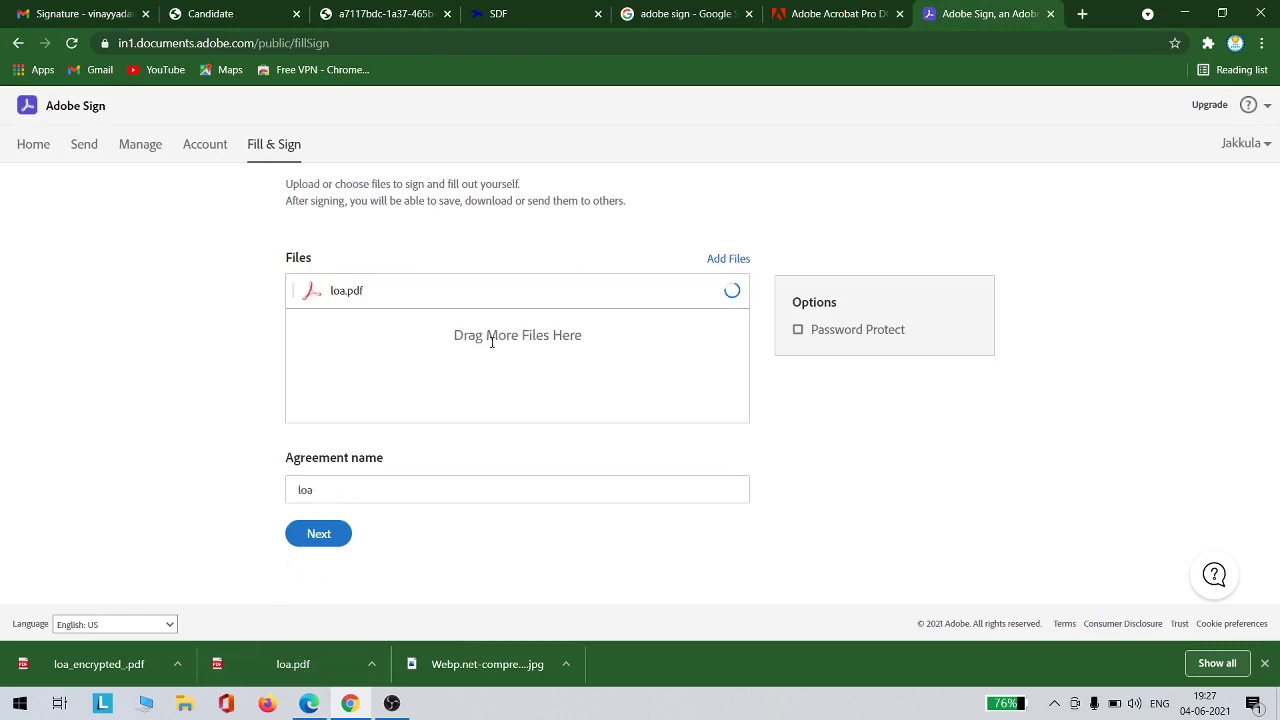
left_click(316, 537)
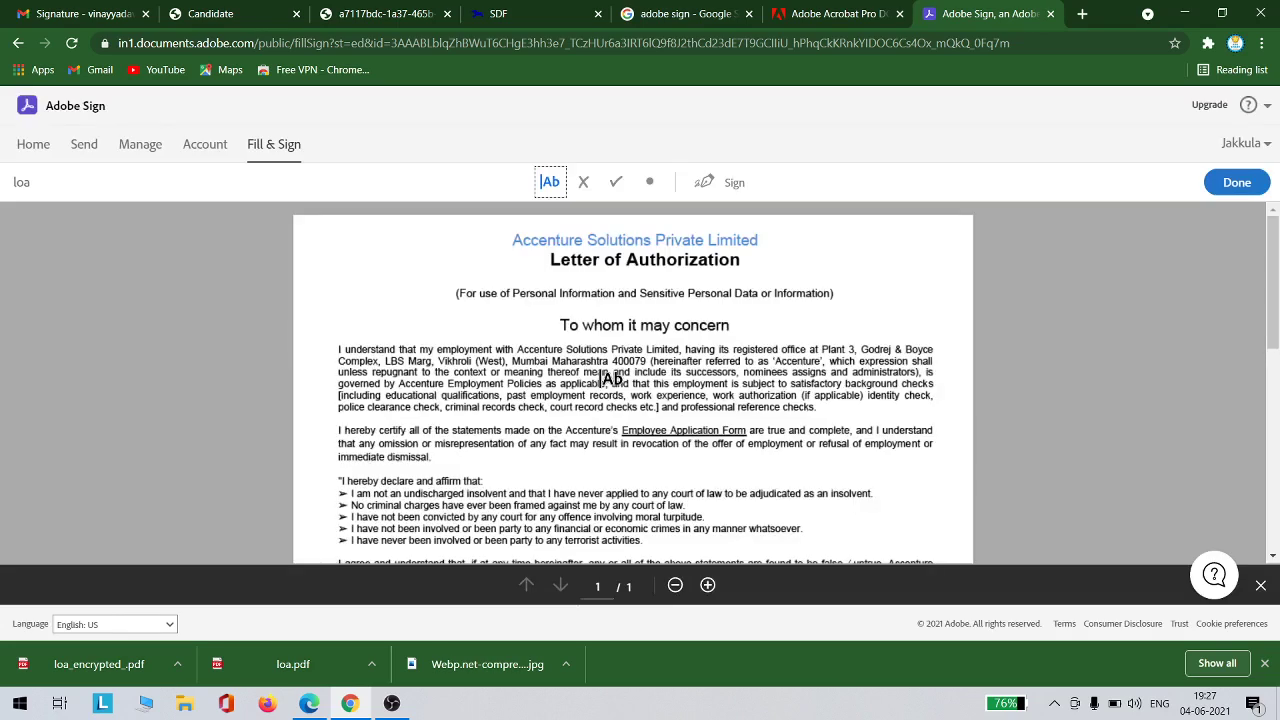
scroll(644, 353, "down", 10)
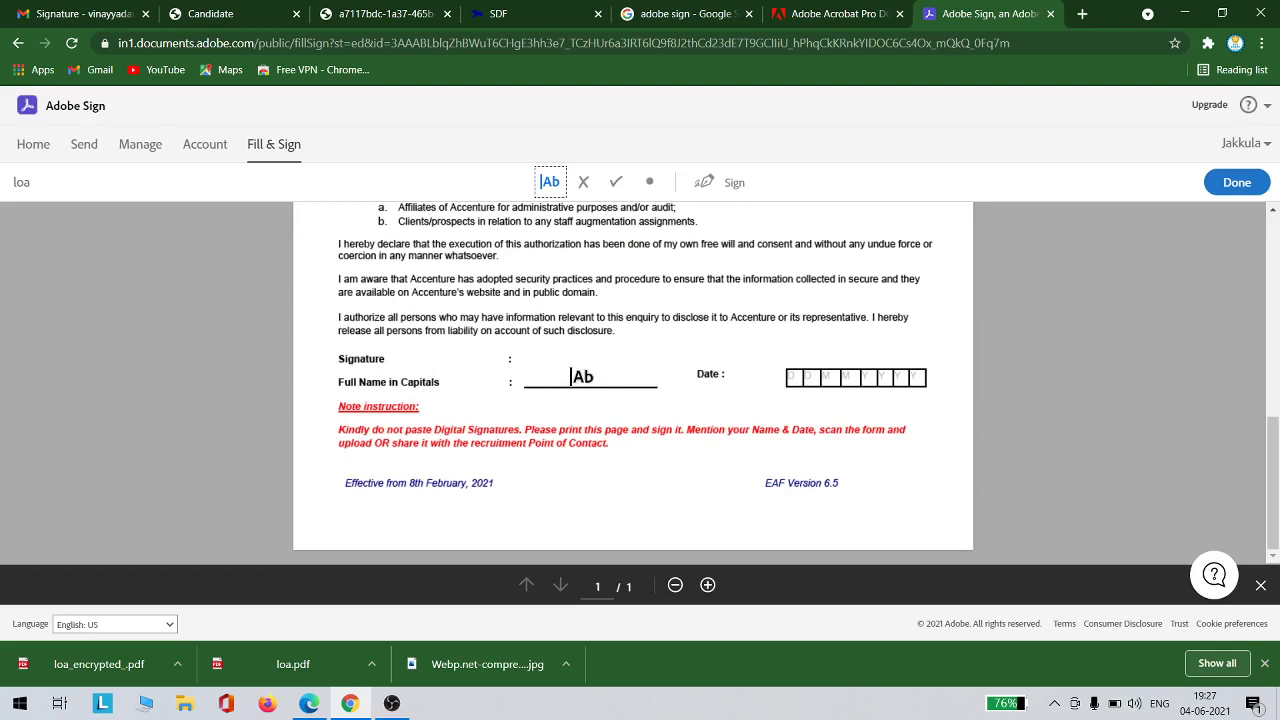
left_click(714, 183)
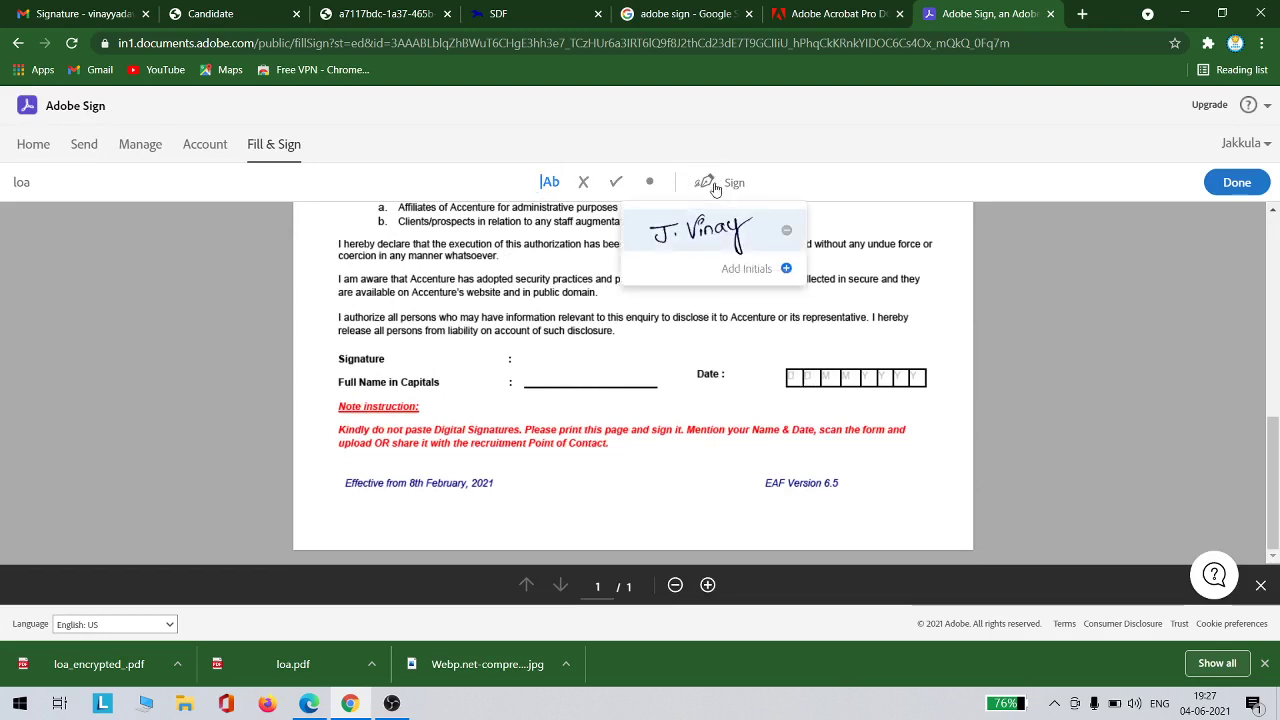
Place the saved handwritten signature on the loa document's Signature line
left_click(708, 237)
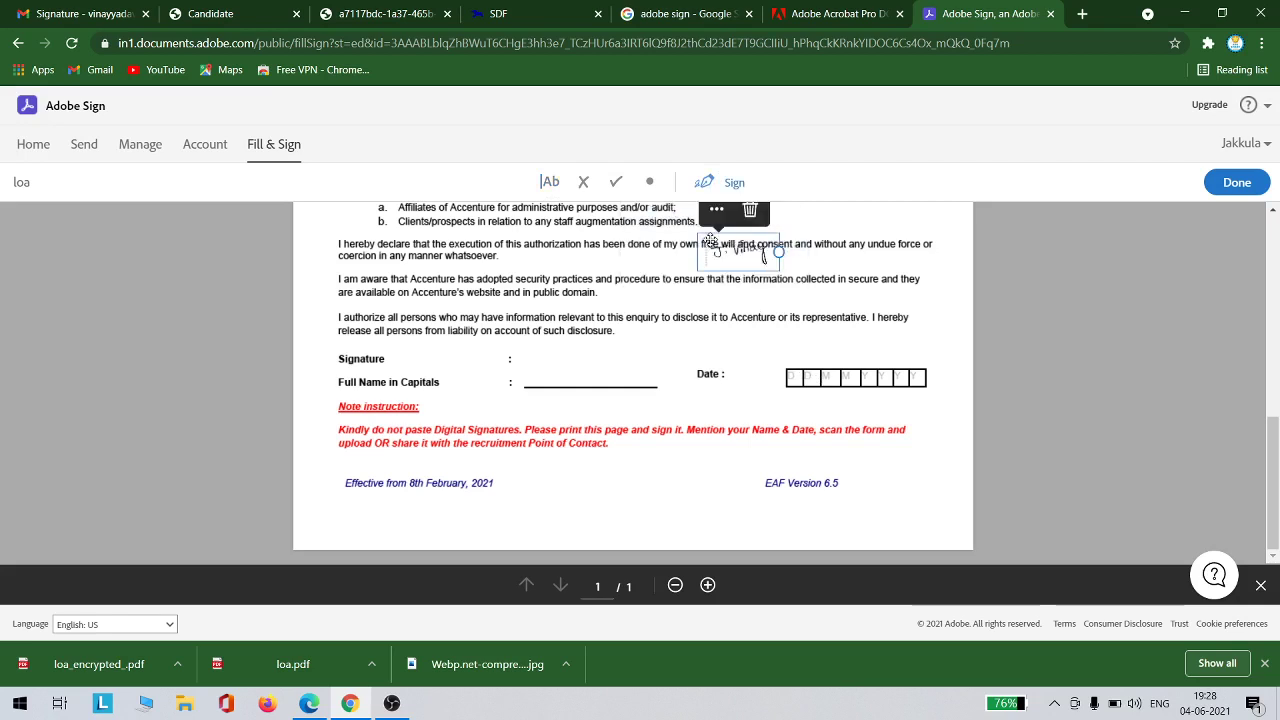
mouse_move(703, 244)
left_mouse_down()
mouse_move(712, 257)
mouse_move(599, 321)
mouse_move(535, 339)
mouse_move(546, 361)
left_mouse_up()
left_click(534, 338)
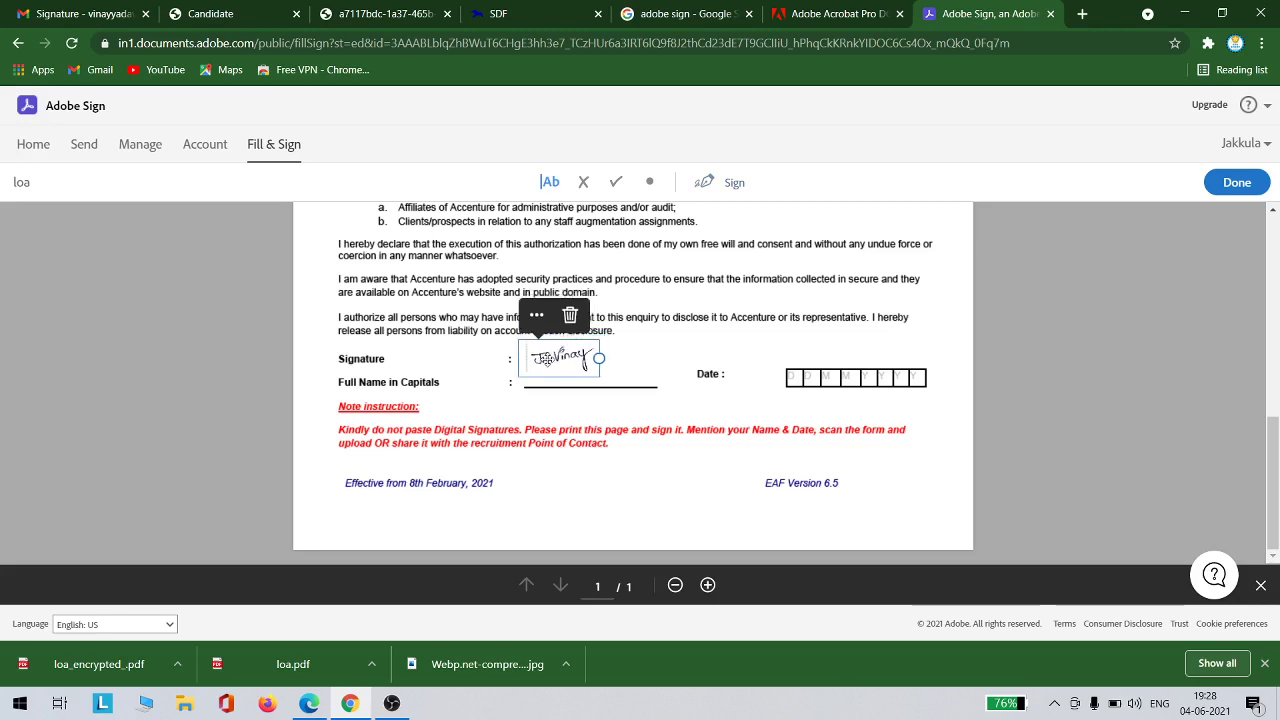
left_click(495, 359)
Add a text field on the Full Name line with the candidate's full name in capitals
left_click(484, 359)
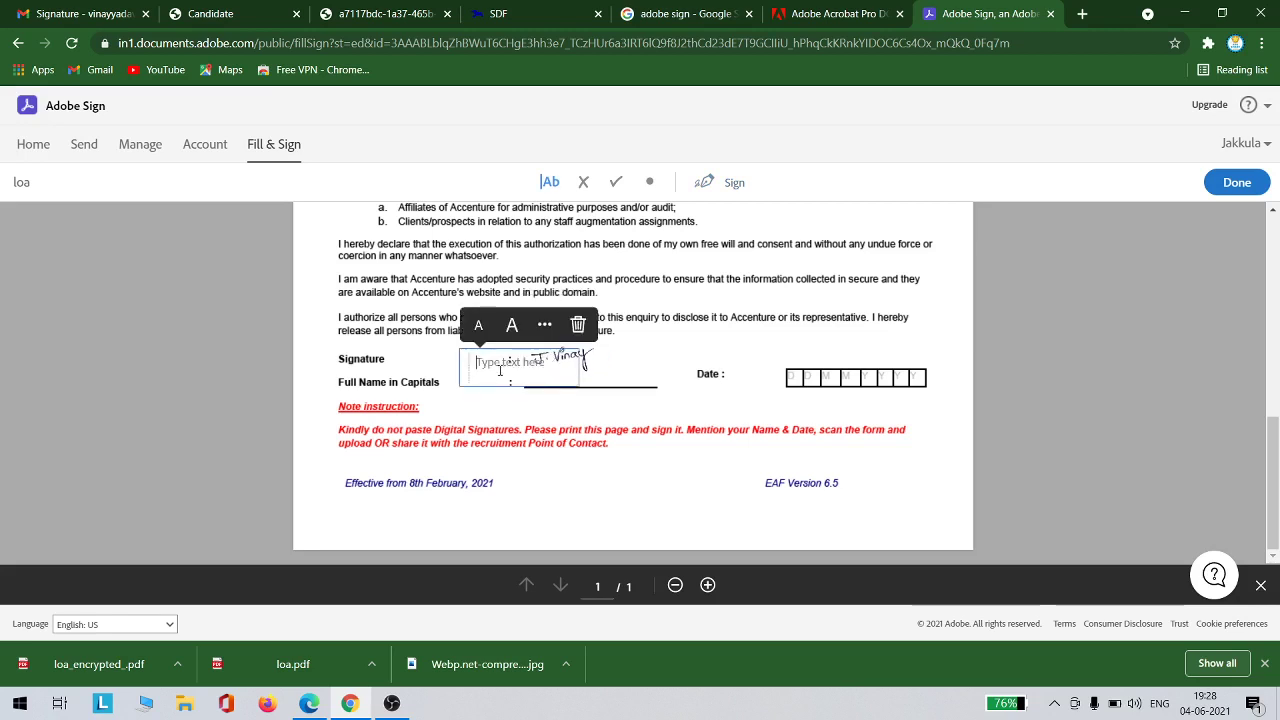
left_click(531, 373)
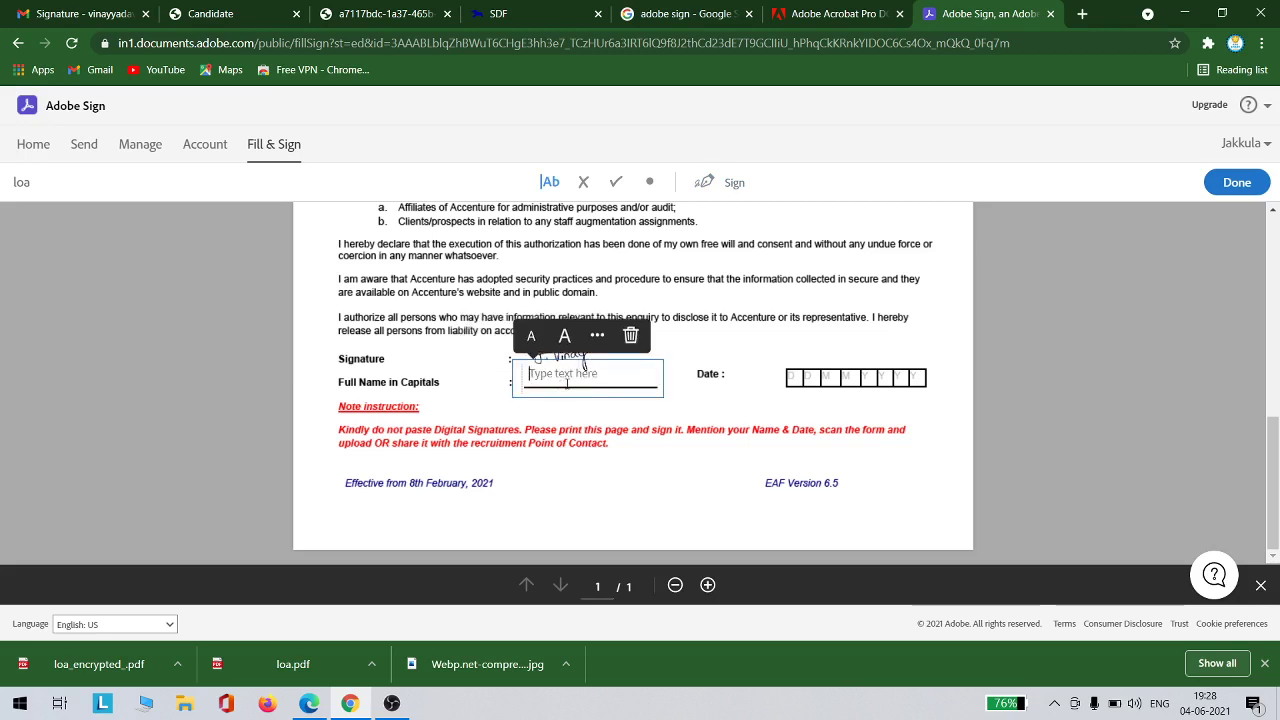
left_click(692, 368)
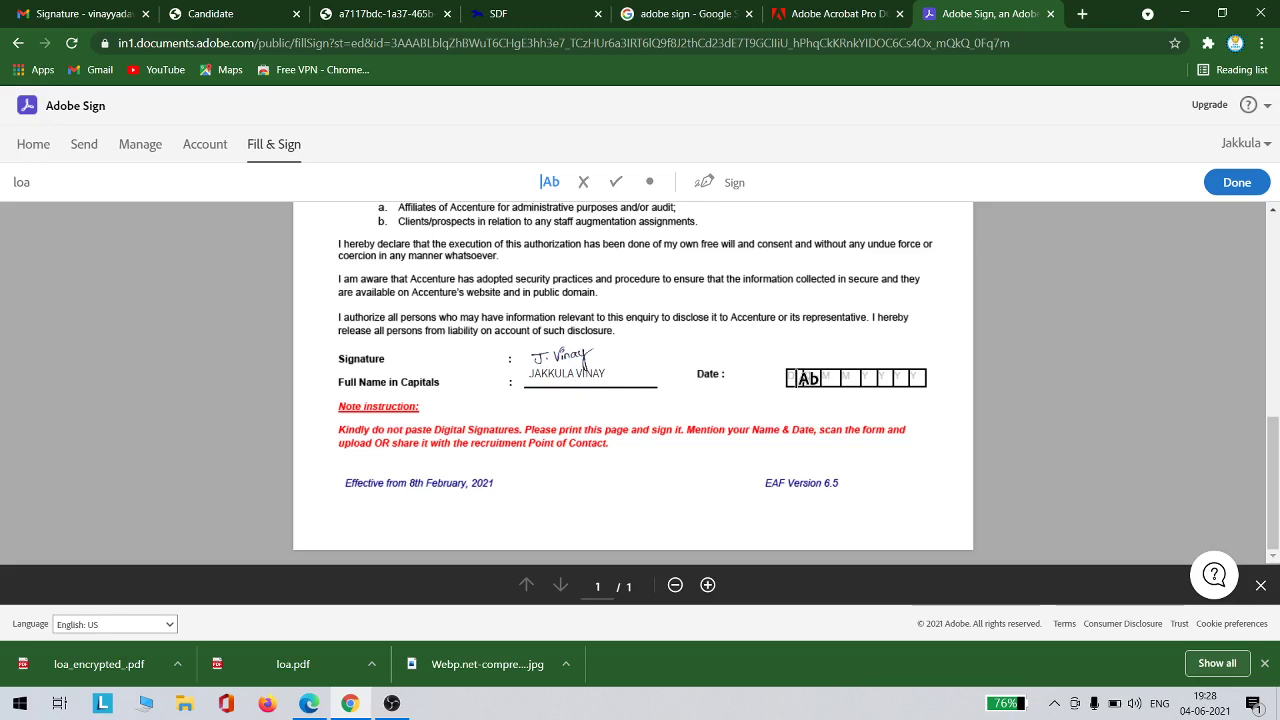
Add plain-text fields with date digits 0 and 4 in the first Date boxes
left_click(816, 379)
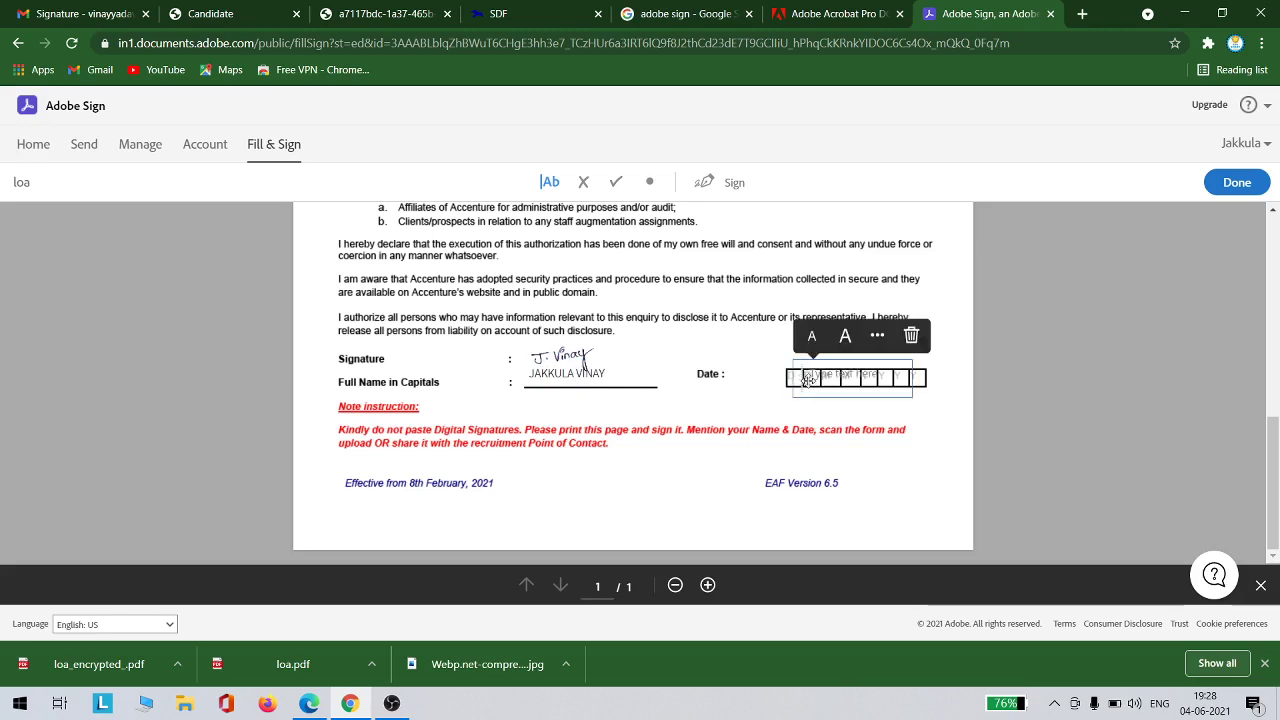
left_click(876, 342)
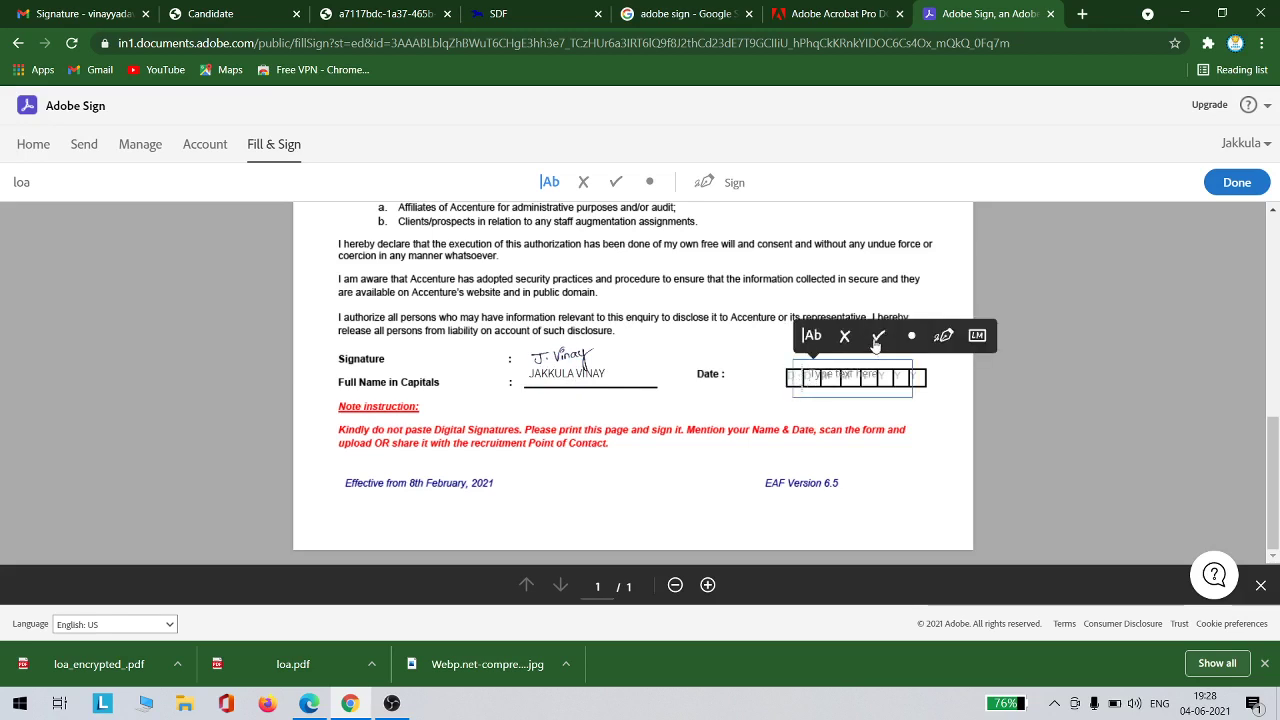
left_click(813, 339)
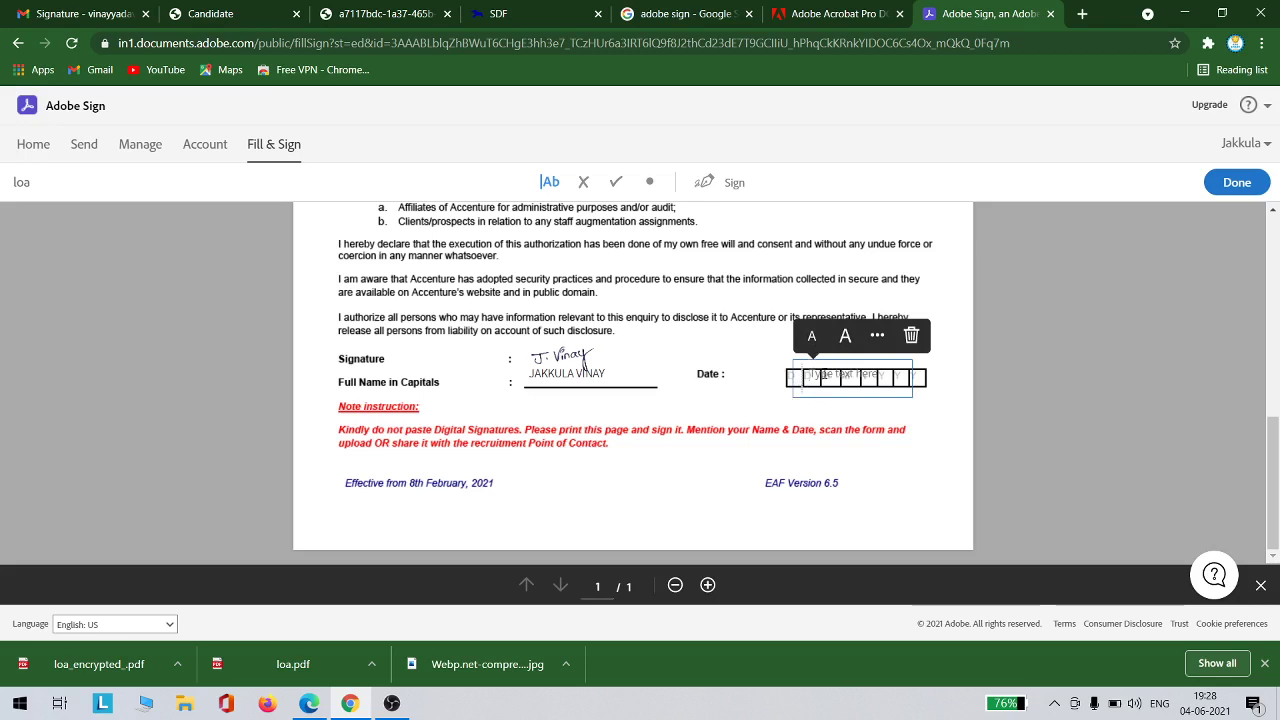
type("0")
left_click_drag(813, 368, 789, 366)
left_click(718, 349)
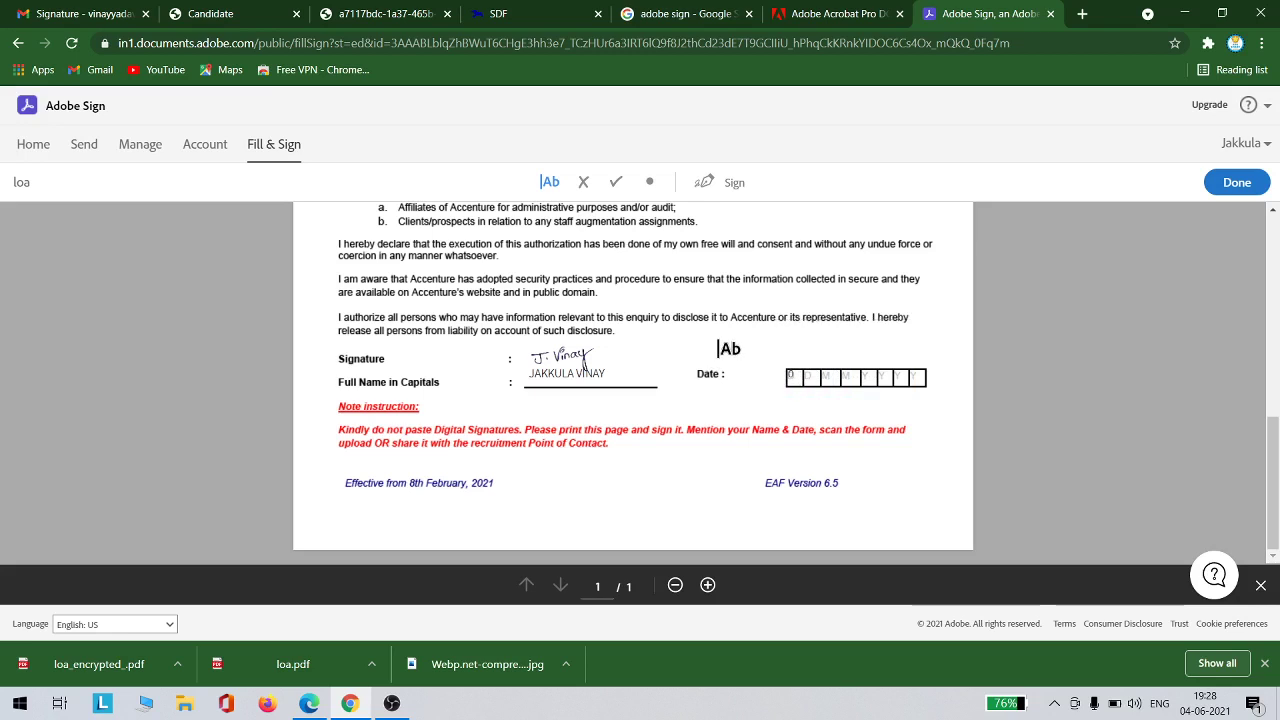
left_click(752, 341)
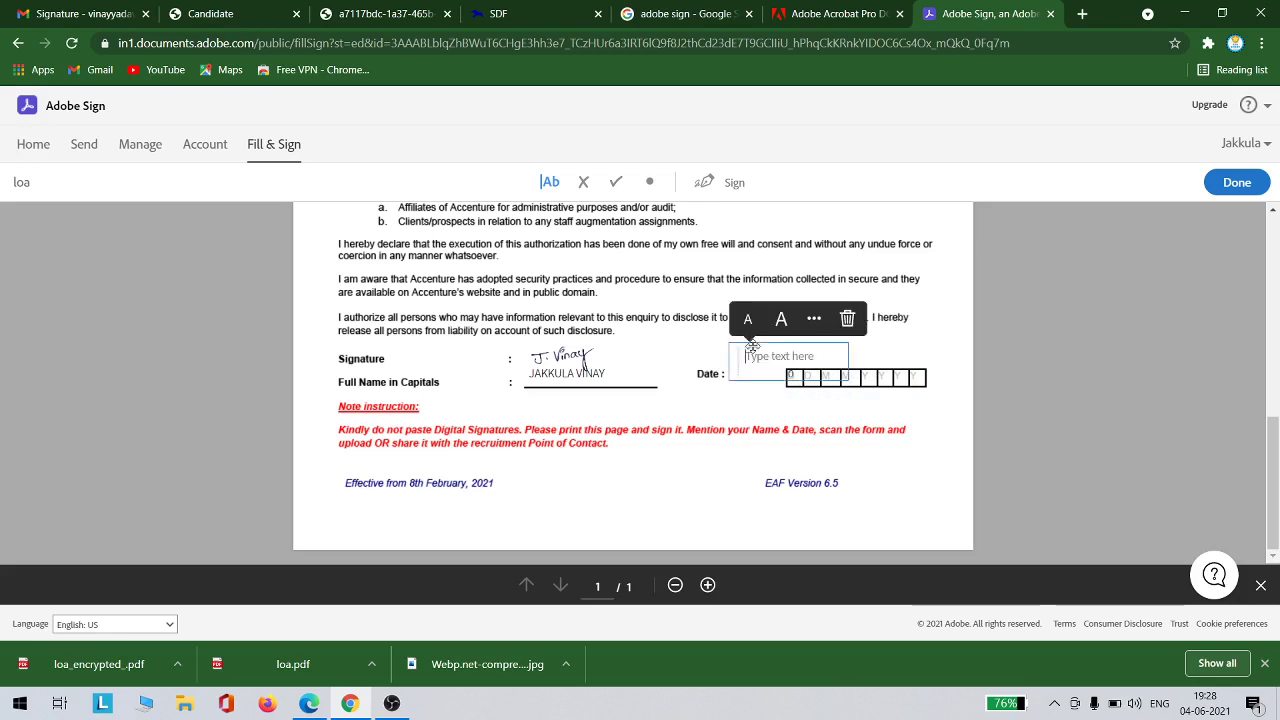
left_click(814, 322)
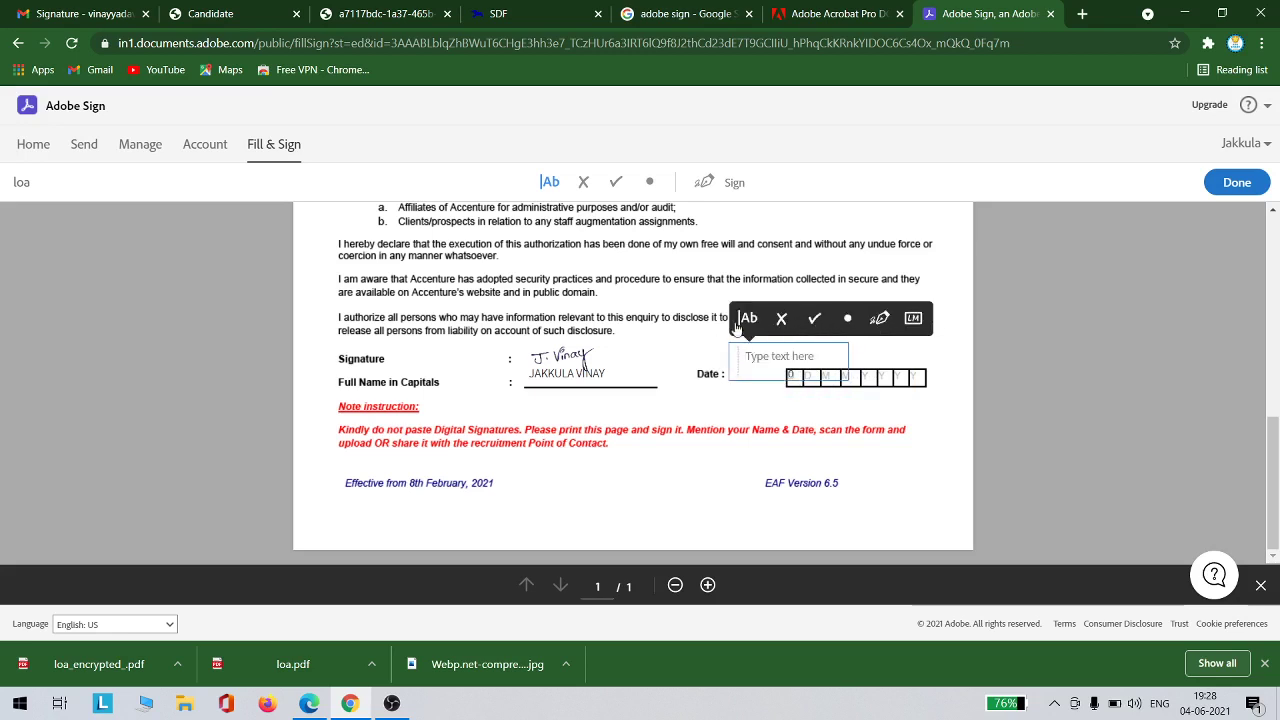
left_click(743, 324)
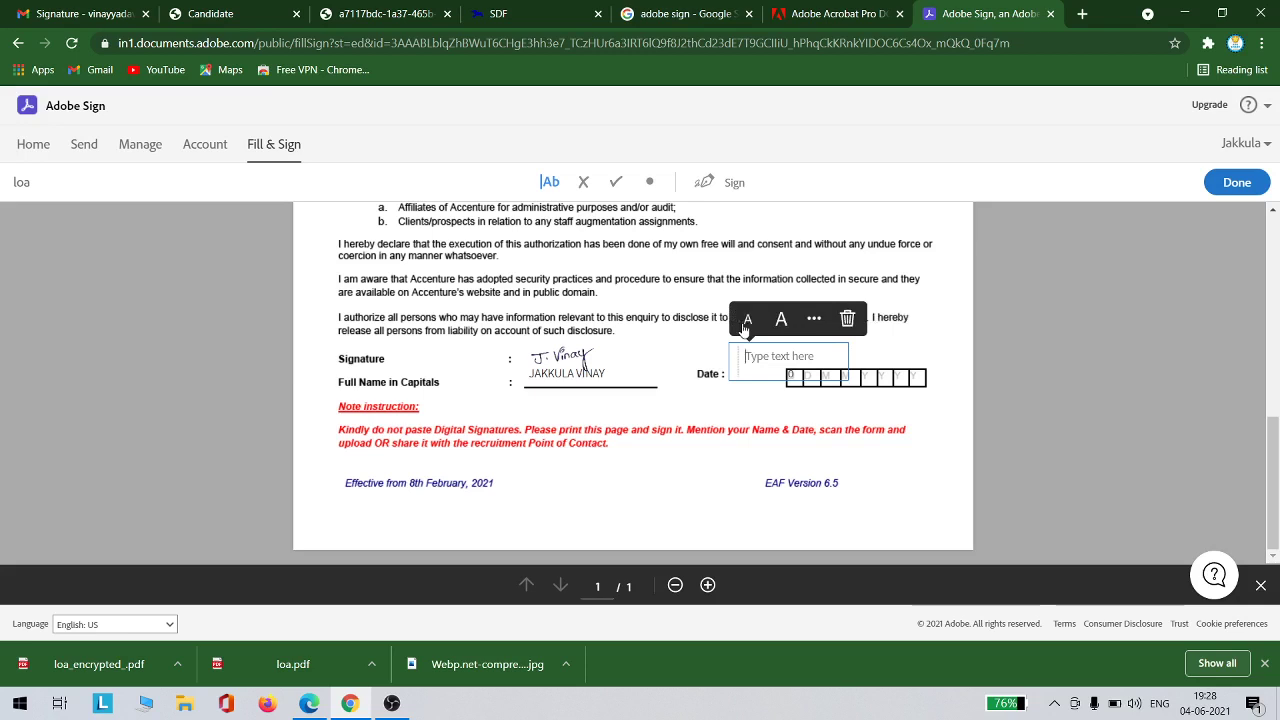
type("4")
left_click_drag(760, 355, 801, 371)
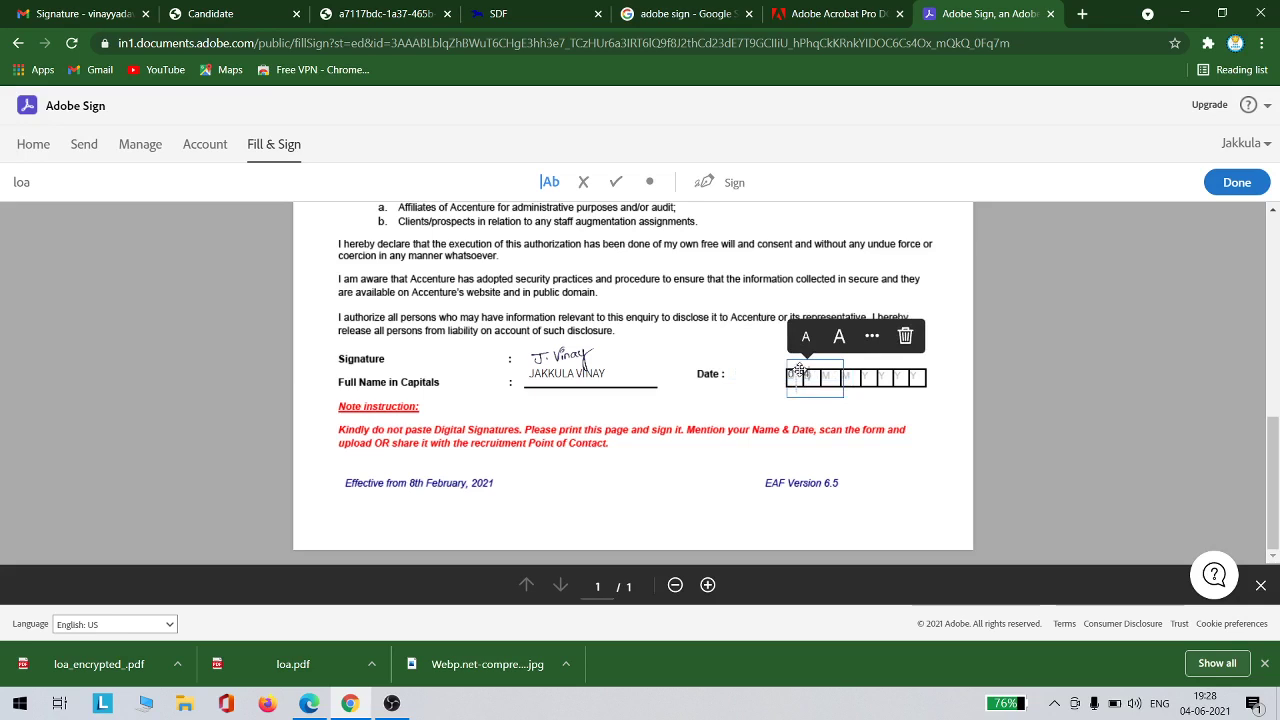
left_click(729, 352)
Put a 0 in the next Date box and finish signing the loa agreement
left_click(729, 352)
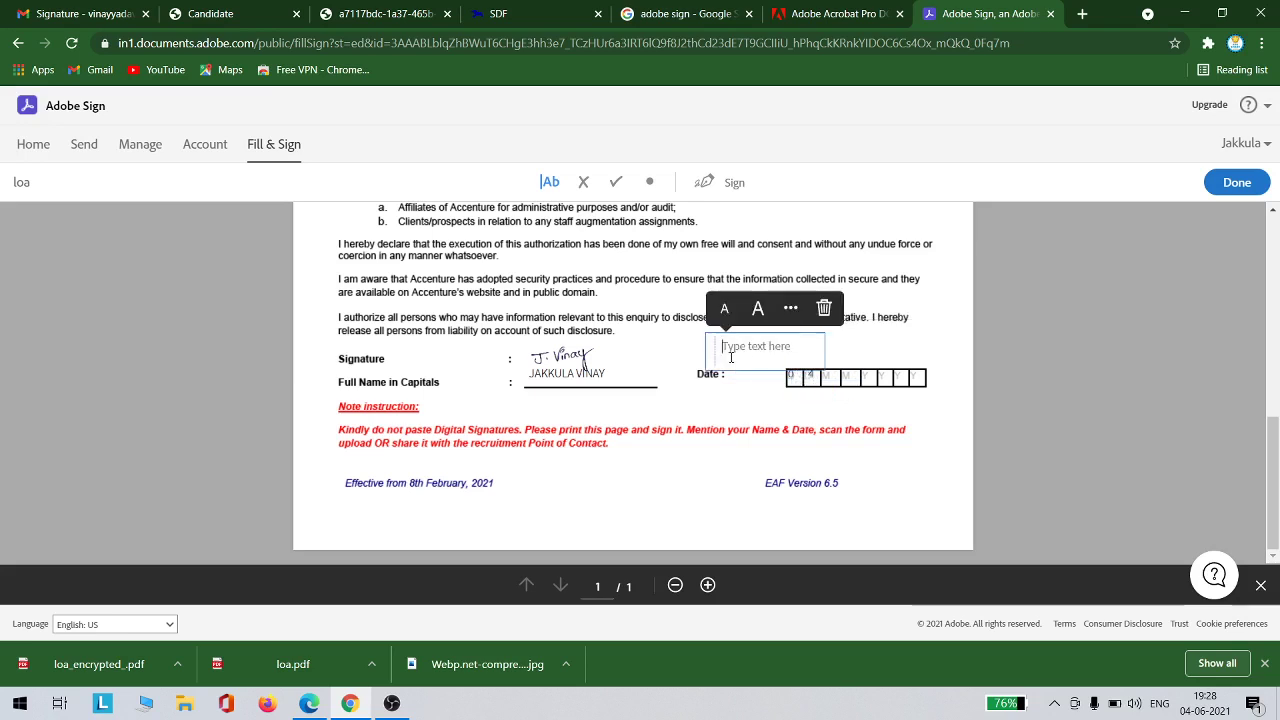
left_click(791, 308)
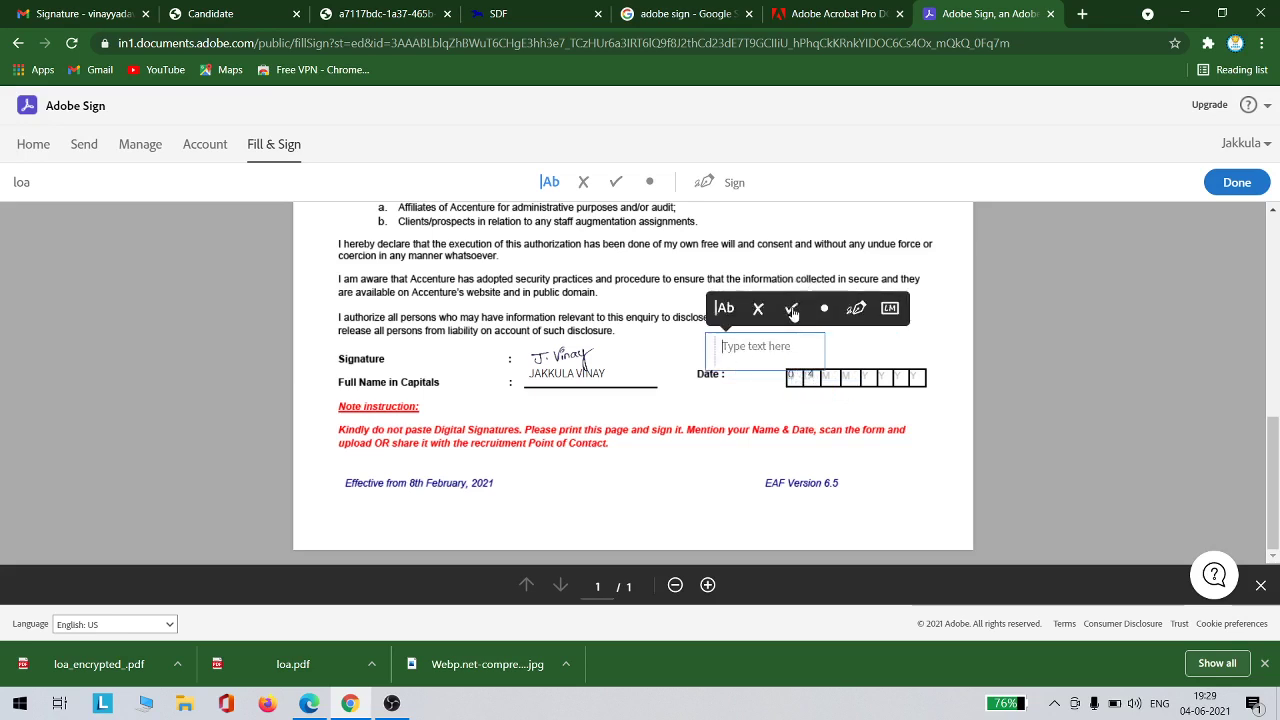
left_click(723, 310)
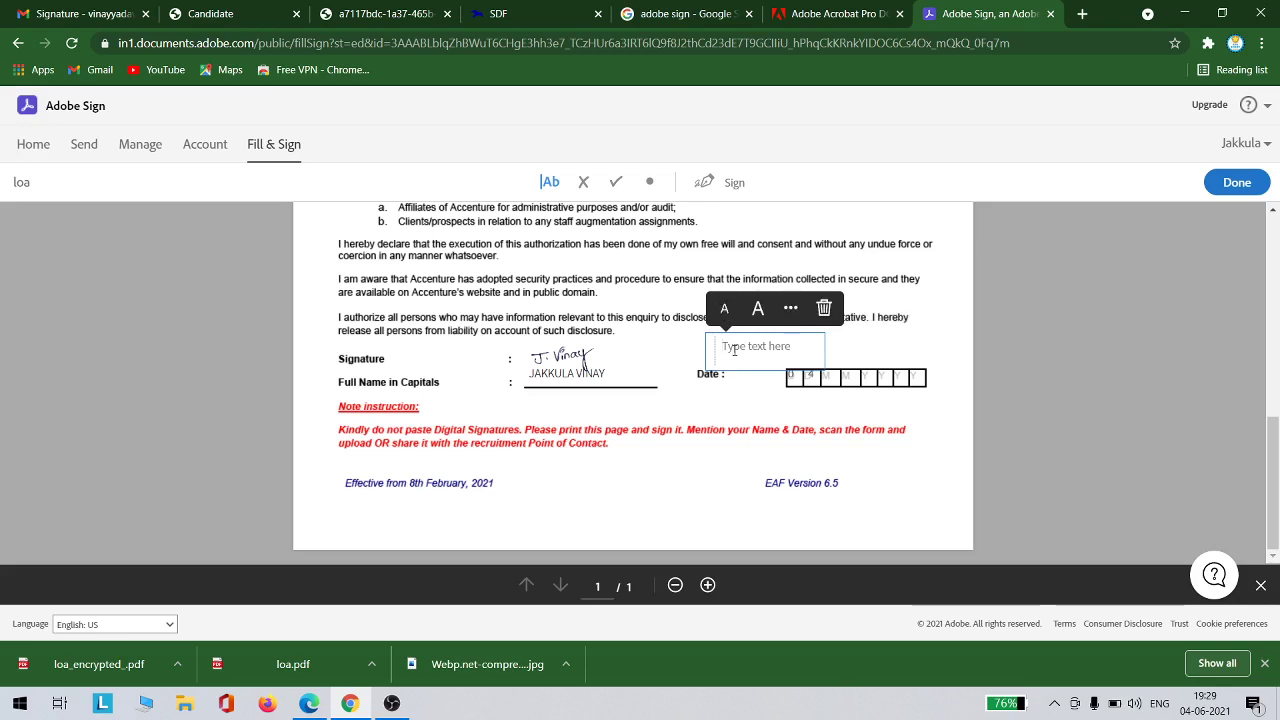
type("0")
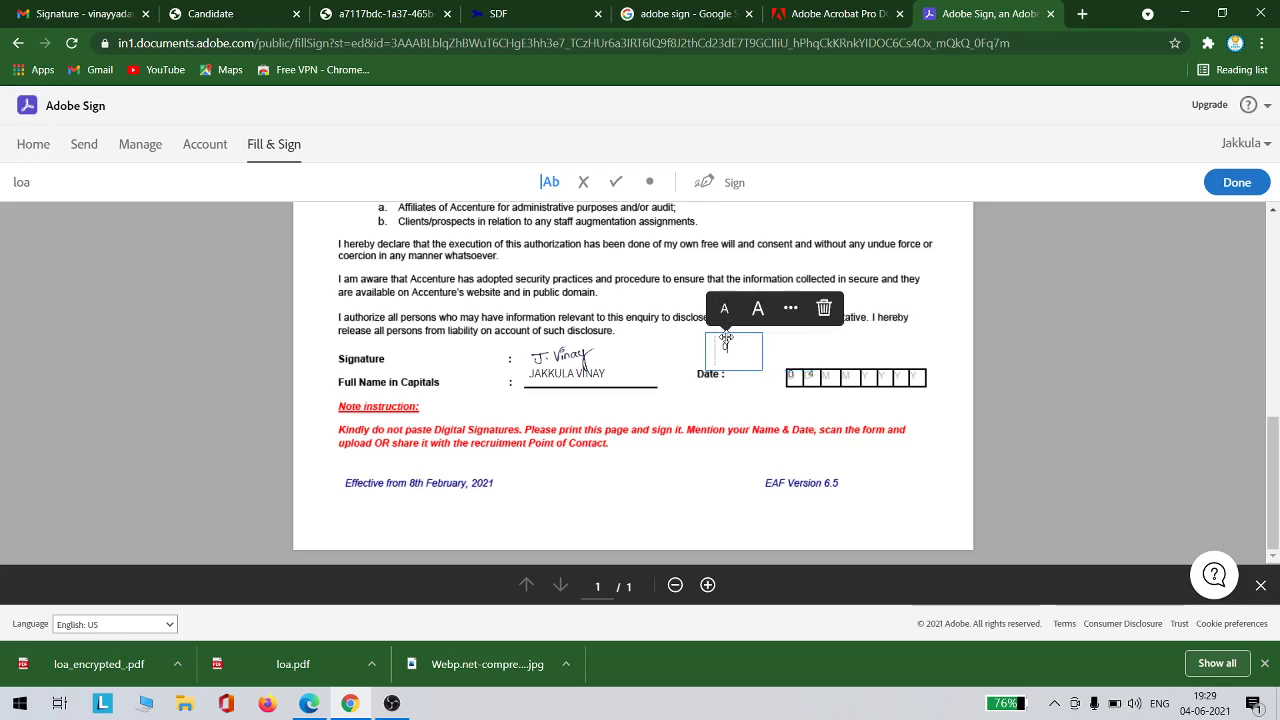
left_click_drag(722, 338, 827, 366)
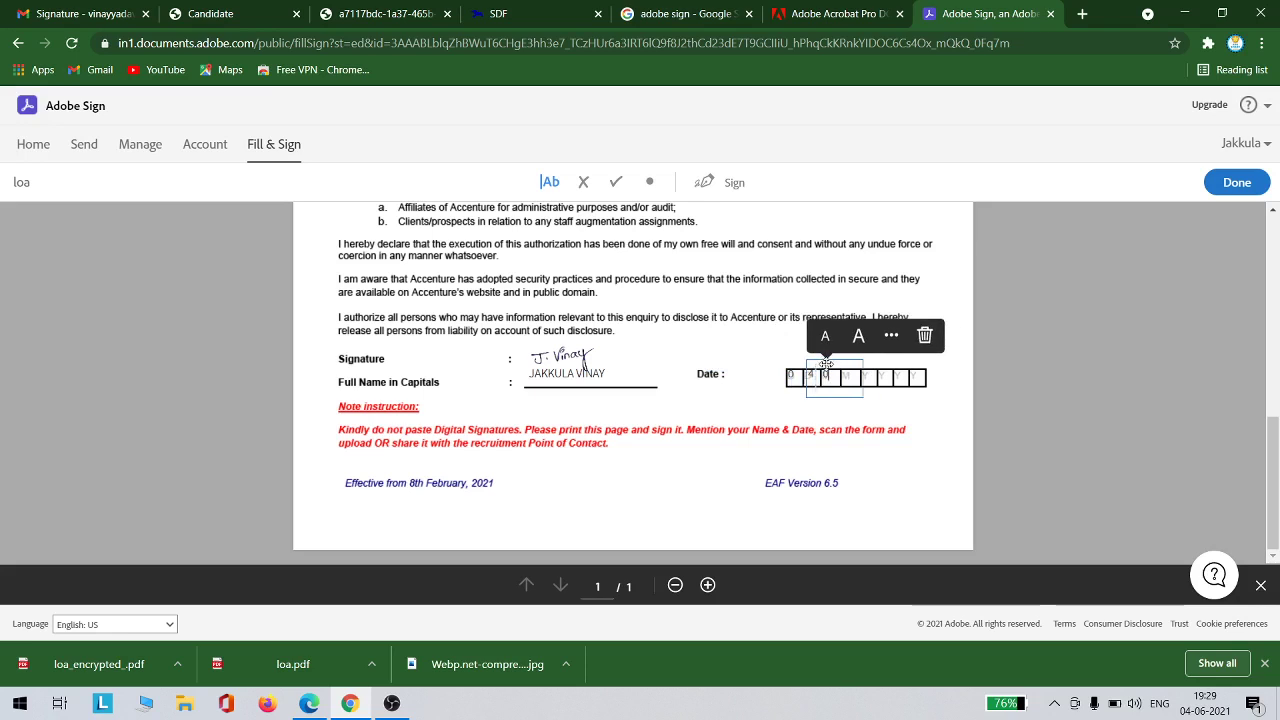
left_click(780, 357)
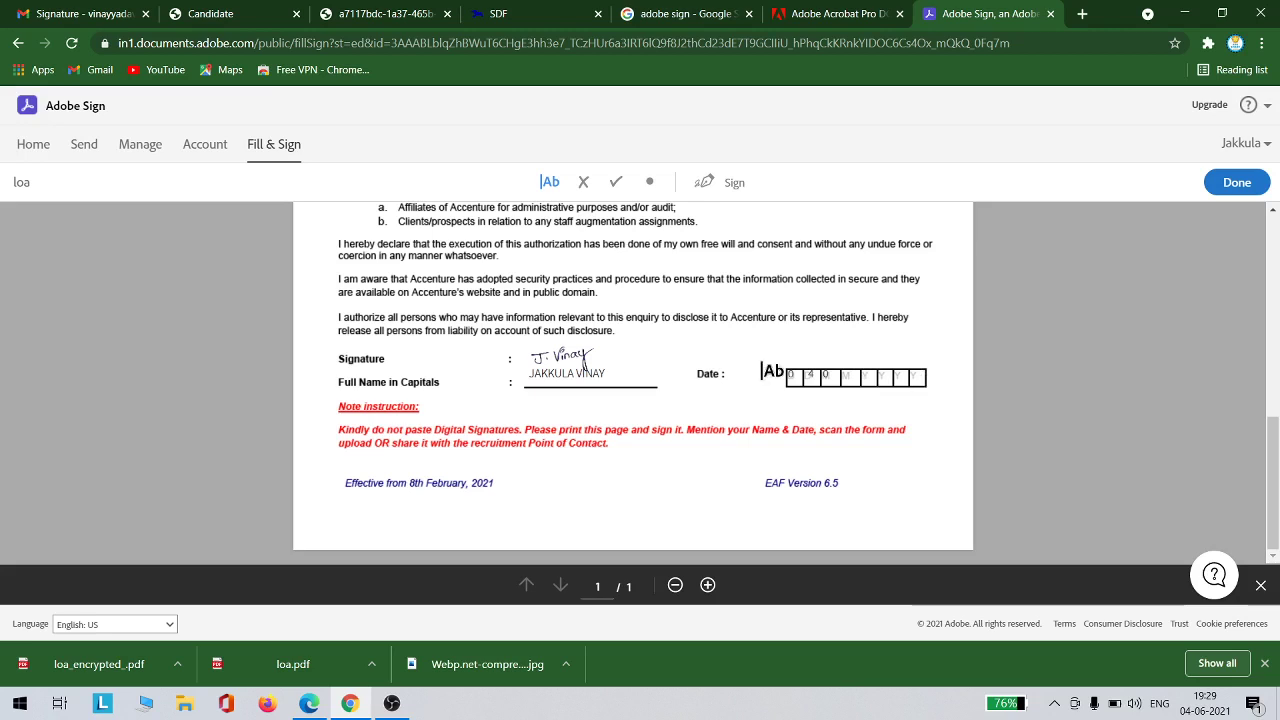
left_click(1248, 143)
left_click(1236, 189)
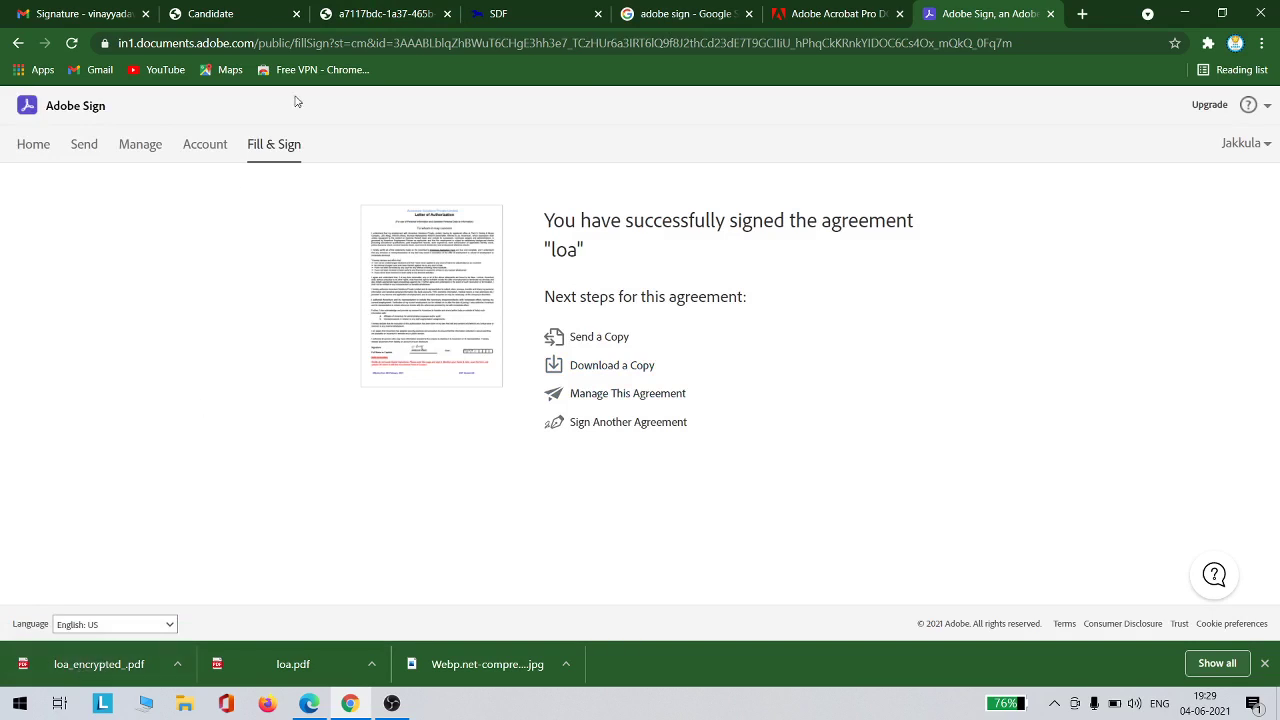
Enter the candidate's name in the Letter of Authorization task and upload loa_encrypted_.pdf from Downloads
left_click(270, 12)
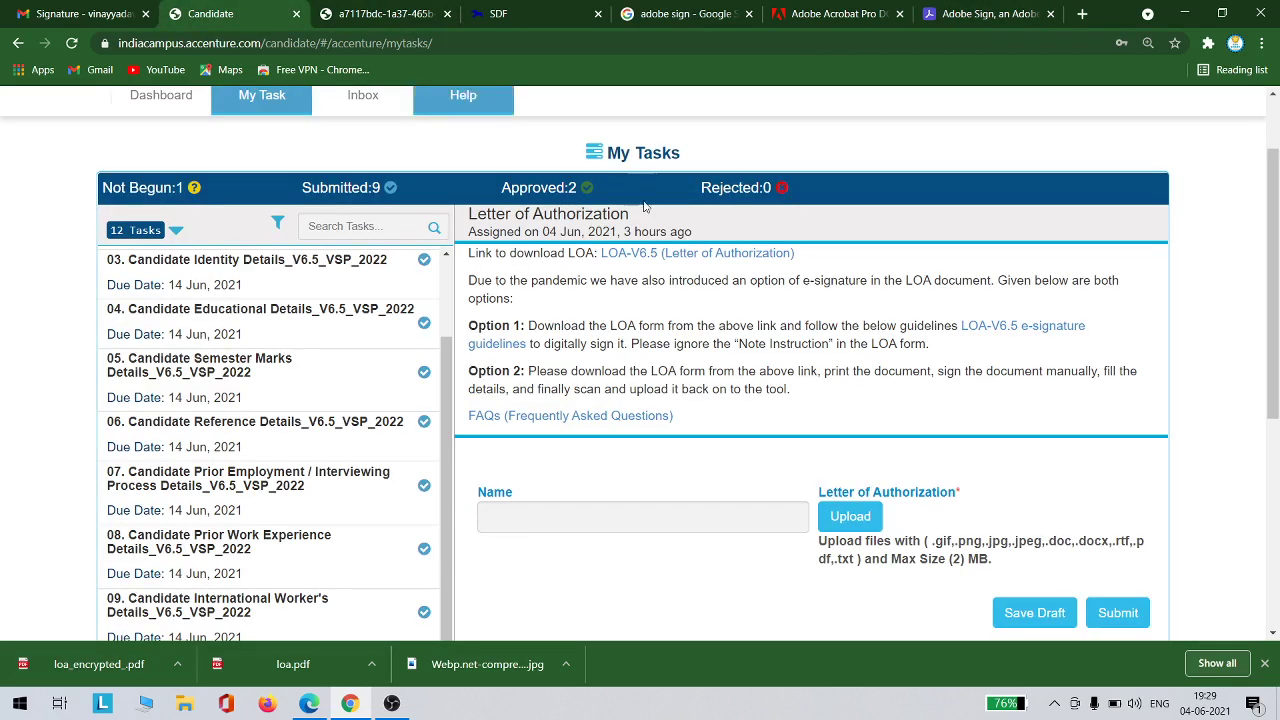
left_click(730, 521)
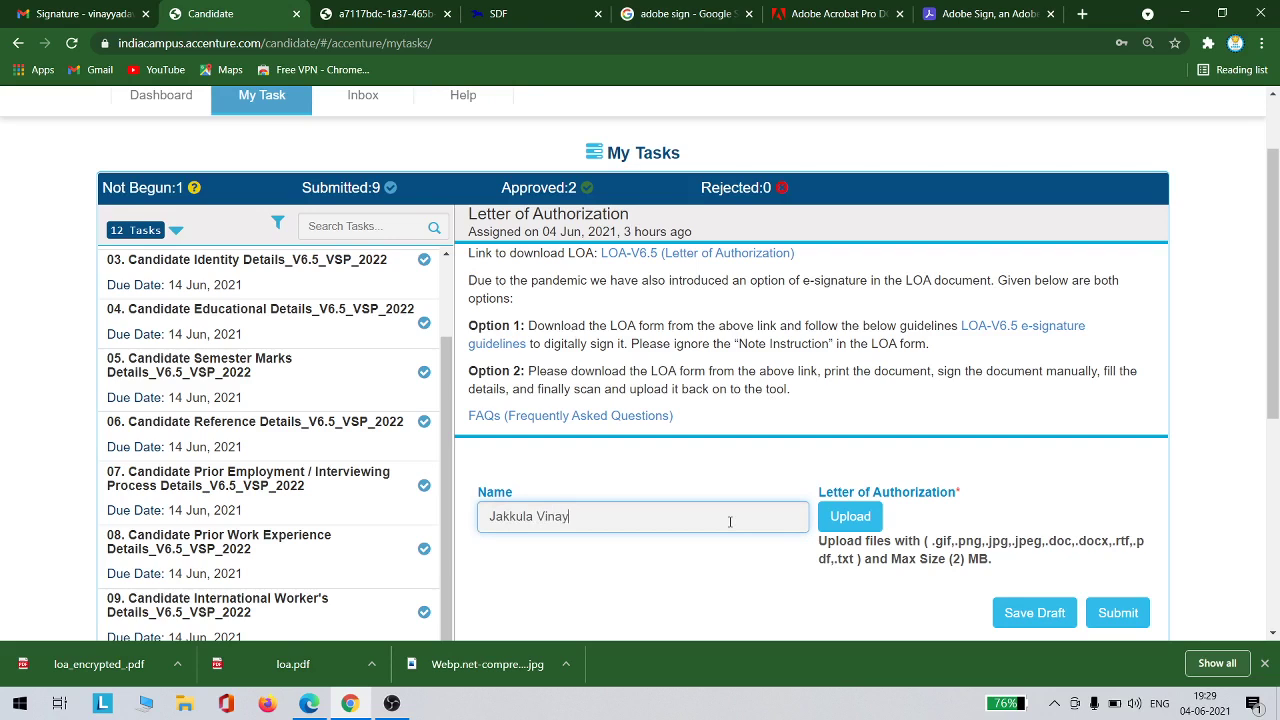
left_click(857, 528)
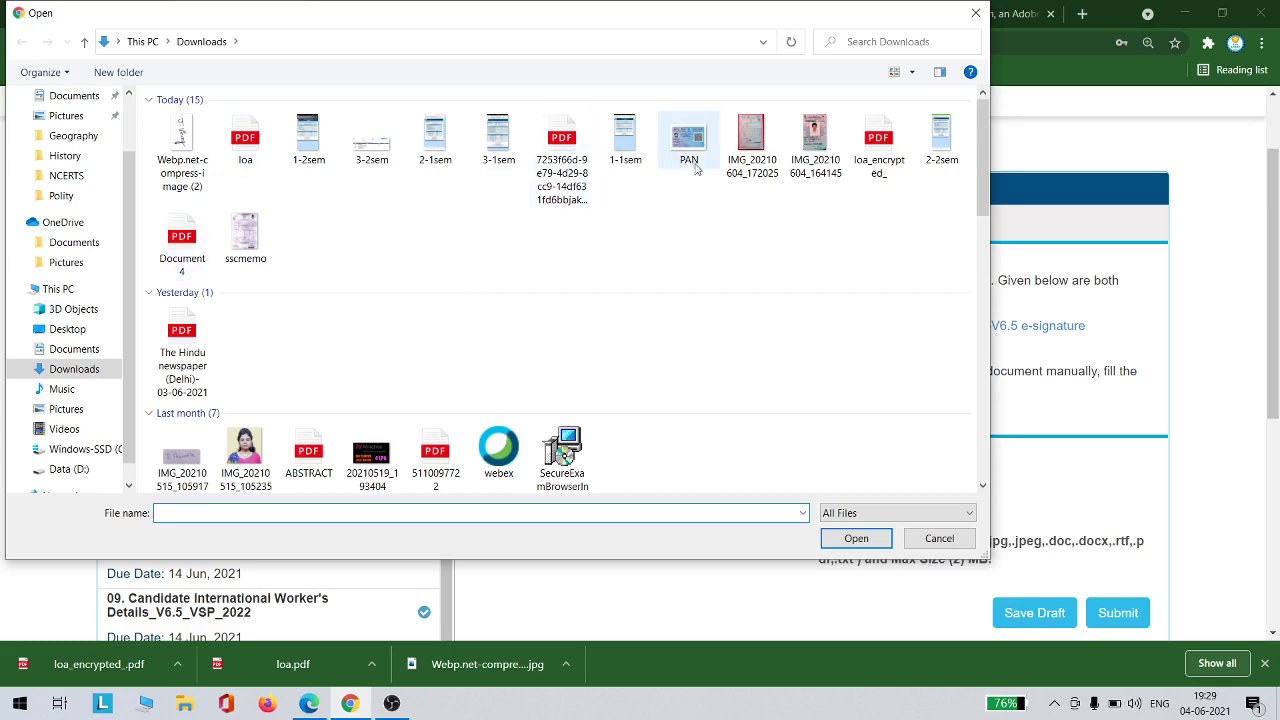
left_click(886, 156)
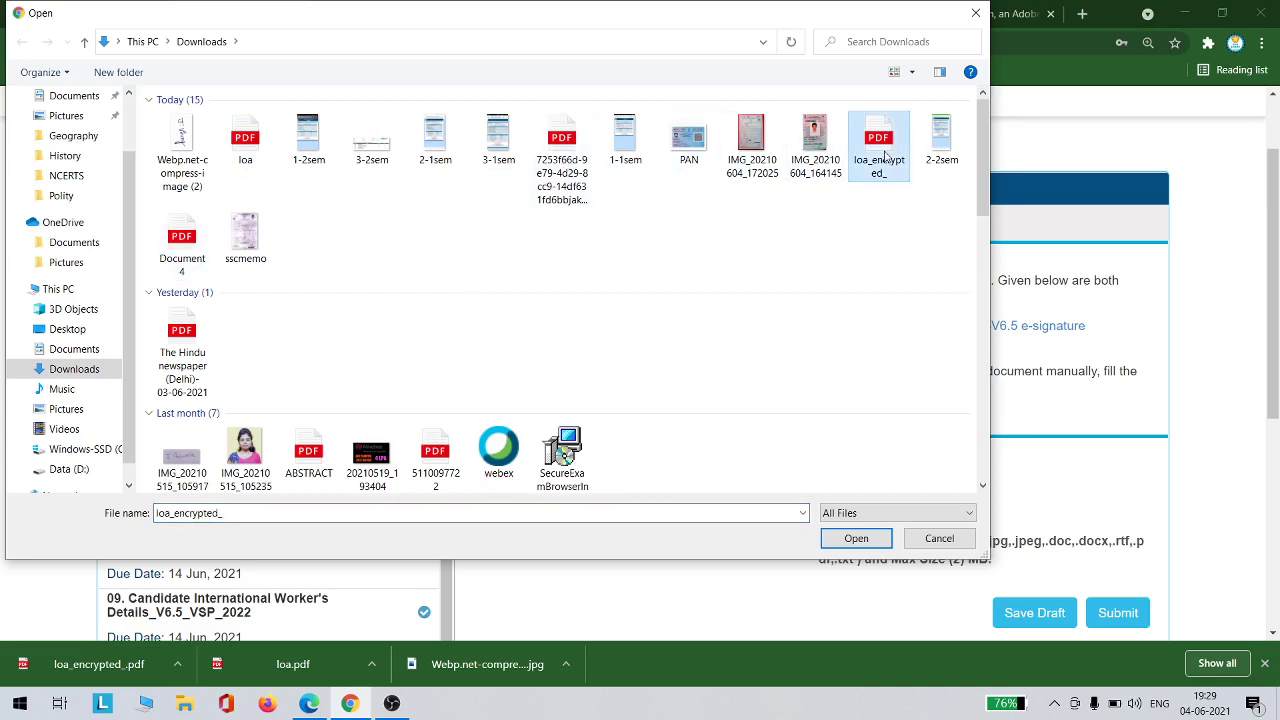
left_click(856, 538)
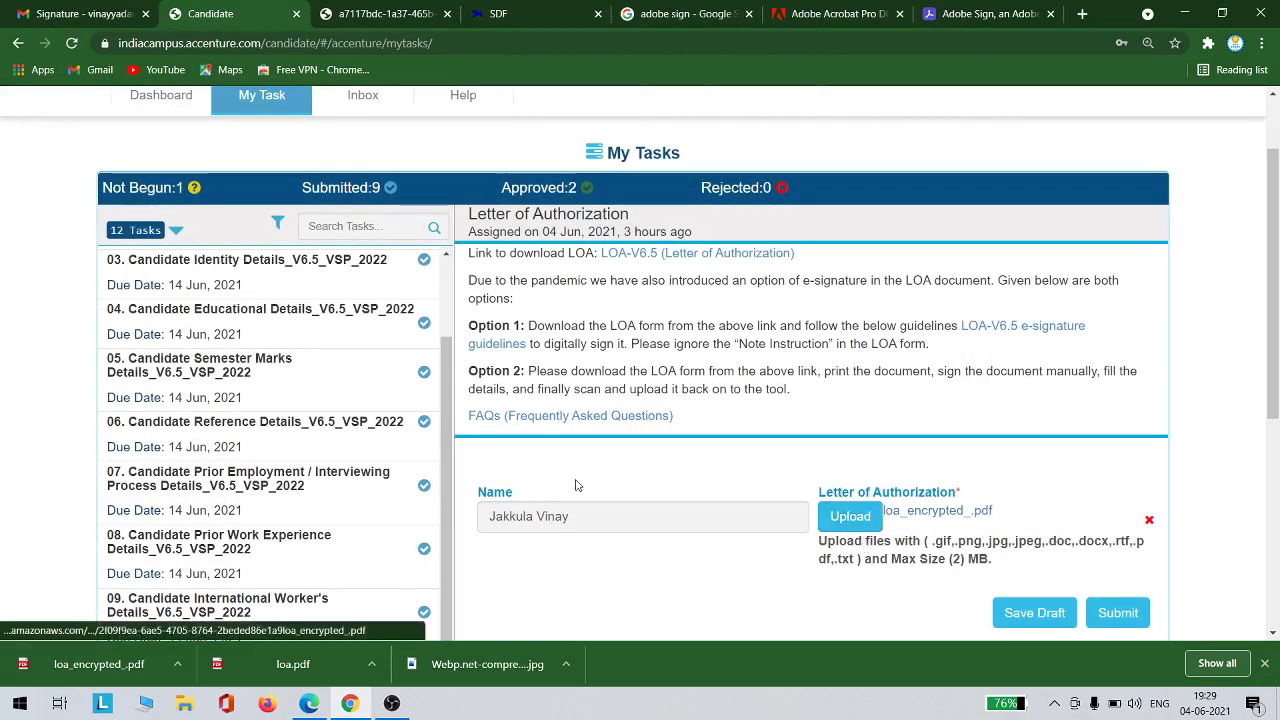
Open loa_encrypted_.pdf and check its signature, full name and date 04 06 2021
left_click(106, 664)
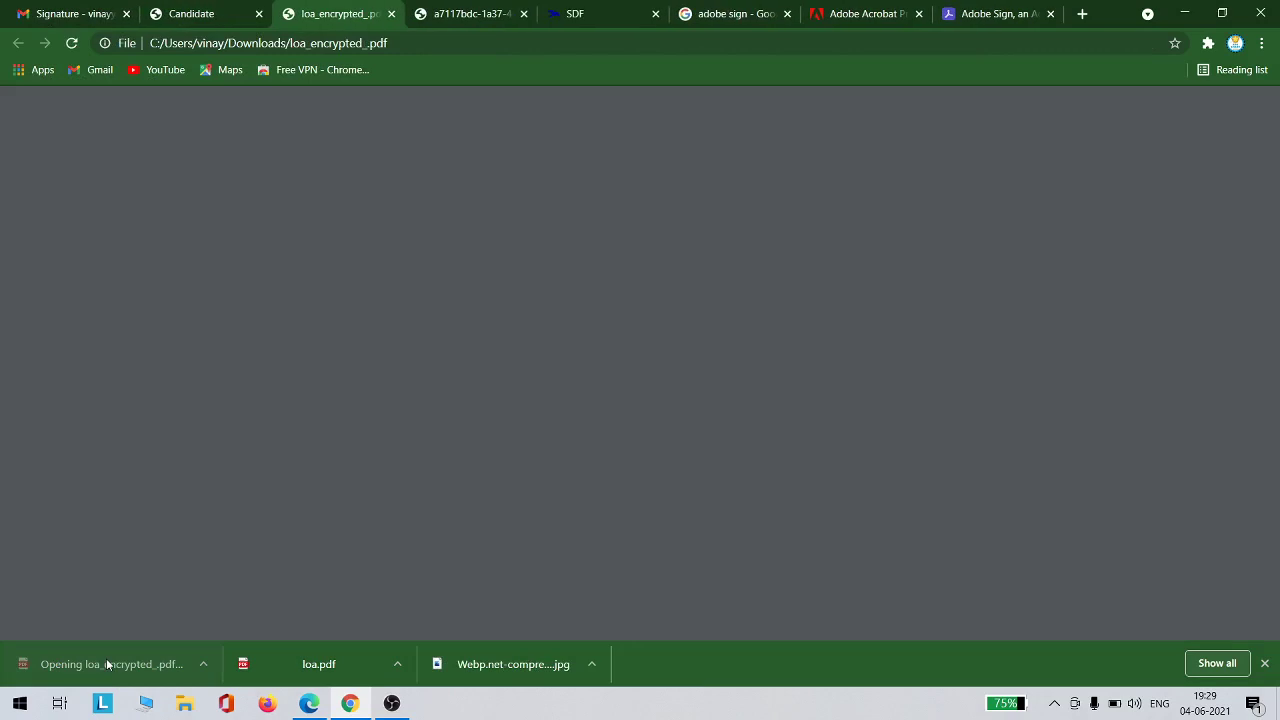
scroll(758, 368, "down", 5)
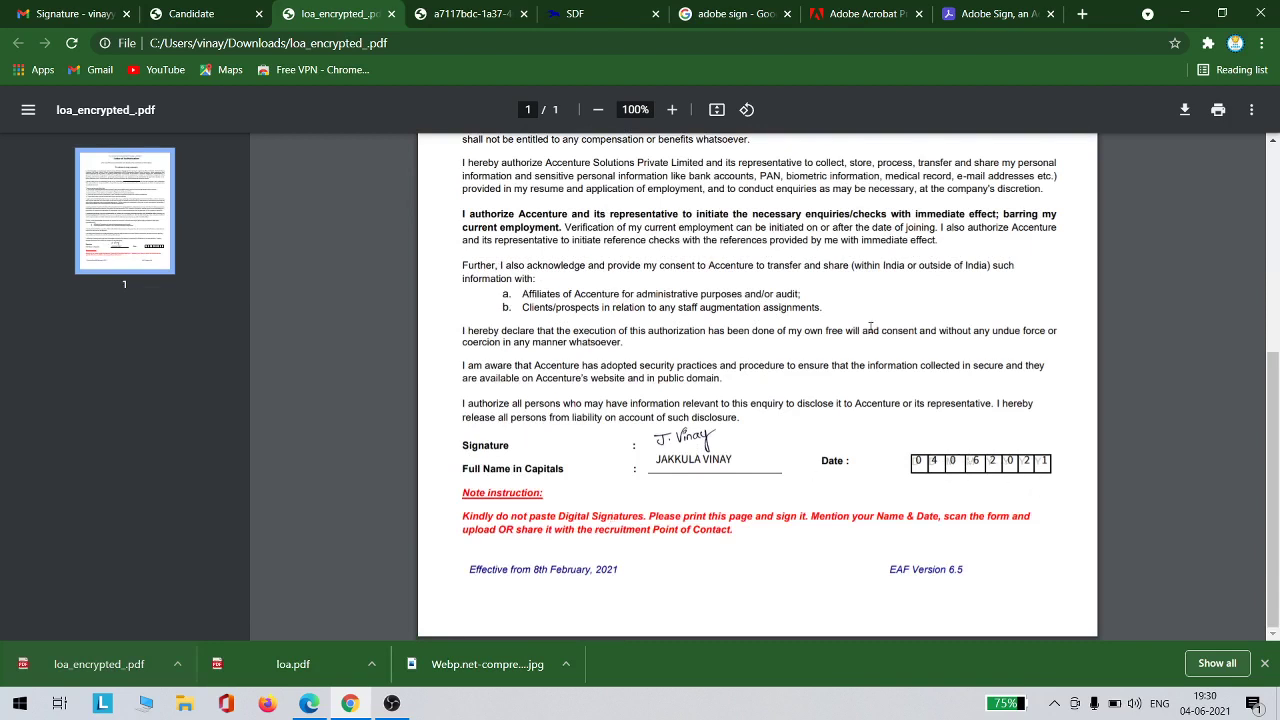
scroll(870, 328, "up", 5)
scroll(870, 328, "down", 5)
Return to the Candidate portal and submit the Letter of Authorization form
left_click(176, 12)
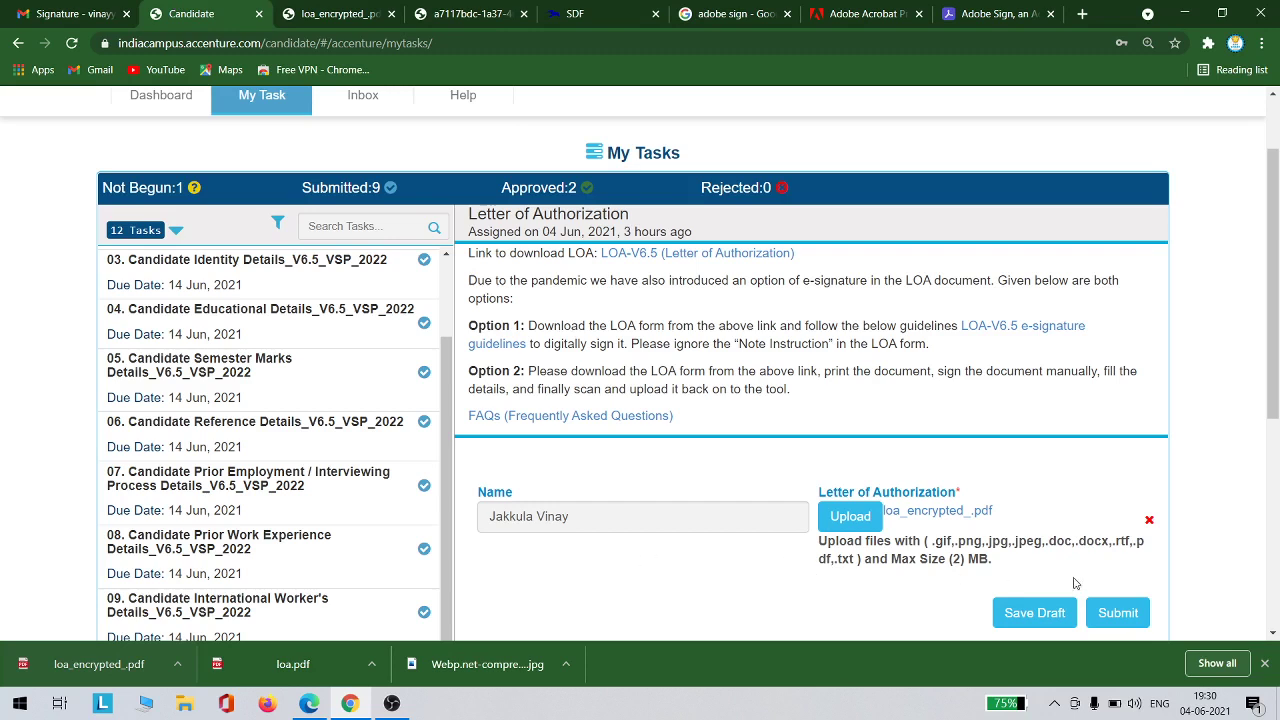
left_click(1104, 613)
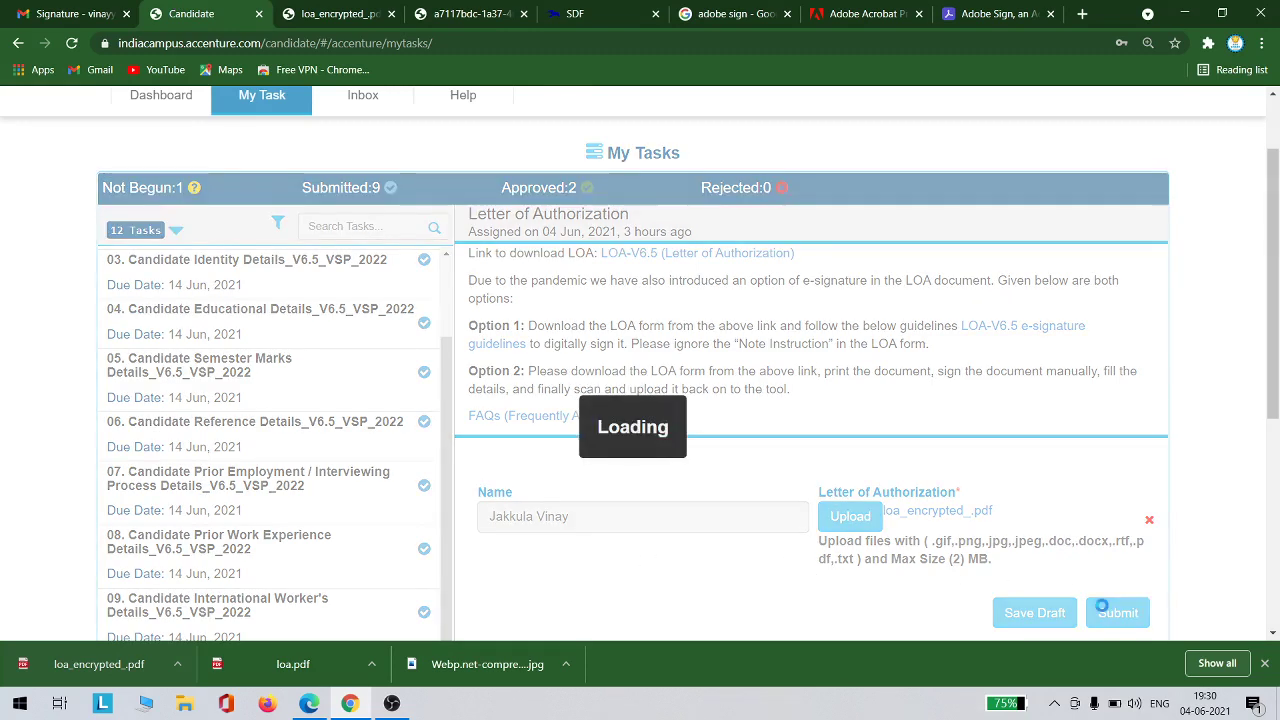